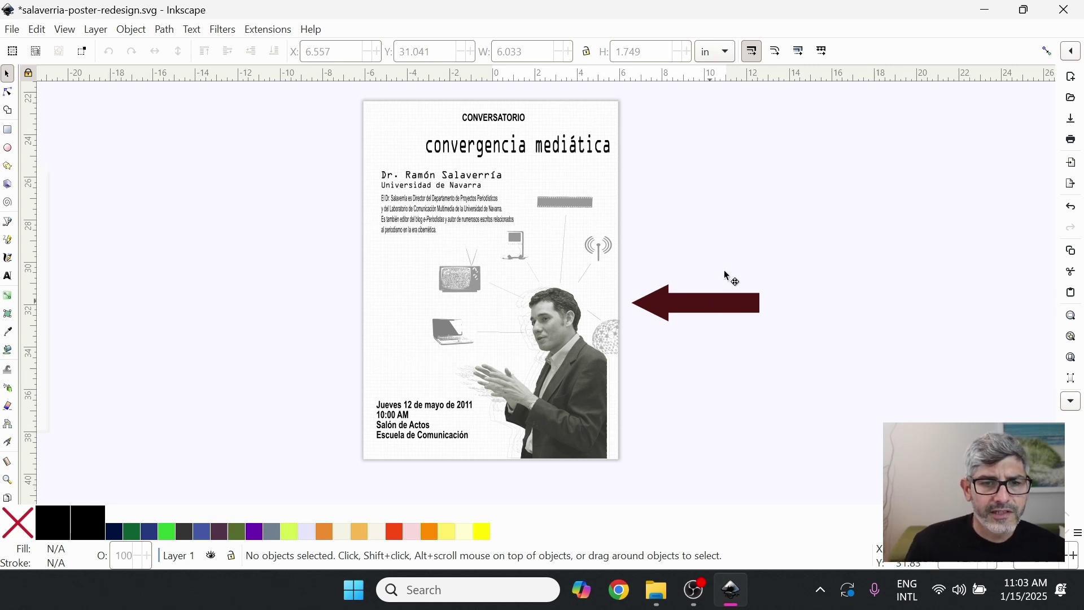
# Point the dark red arrow at the CONVERSATORIO heading, then the top right, then beside the poster's middle
pyautogui.moveTo(718, 296); pyautogui.dragTo(748, 257)
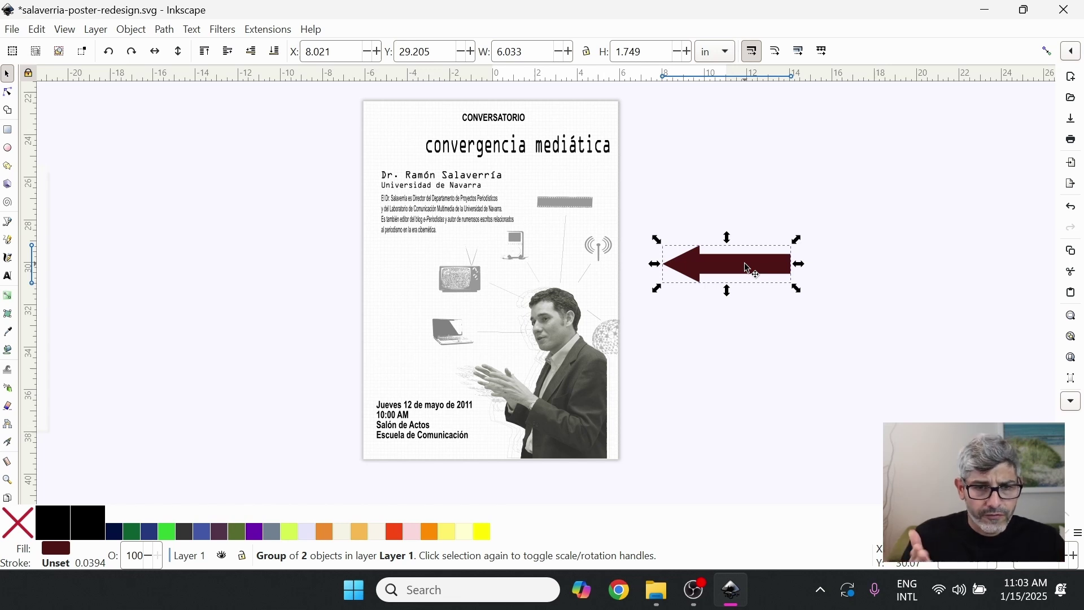
pyautogui.moveTo(748, 268); pyautogui.dragTo(684, 178)
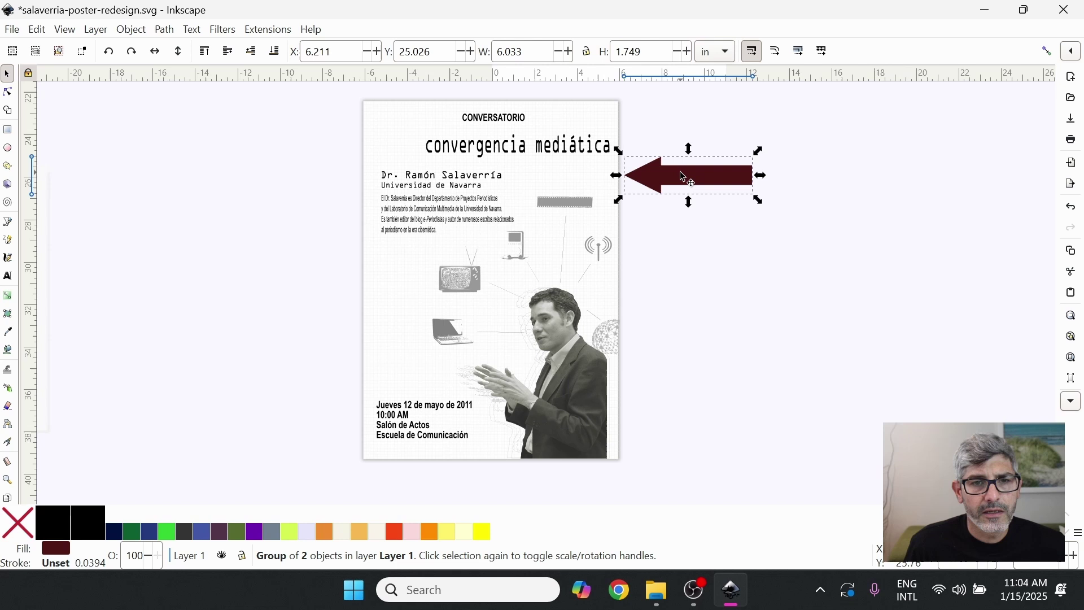
pyautogui.moveTo(679, 170); pyautogui.dragTo(710, 270)
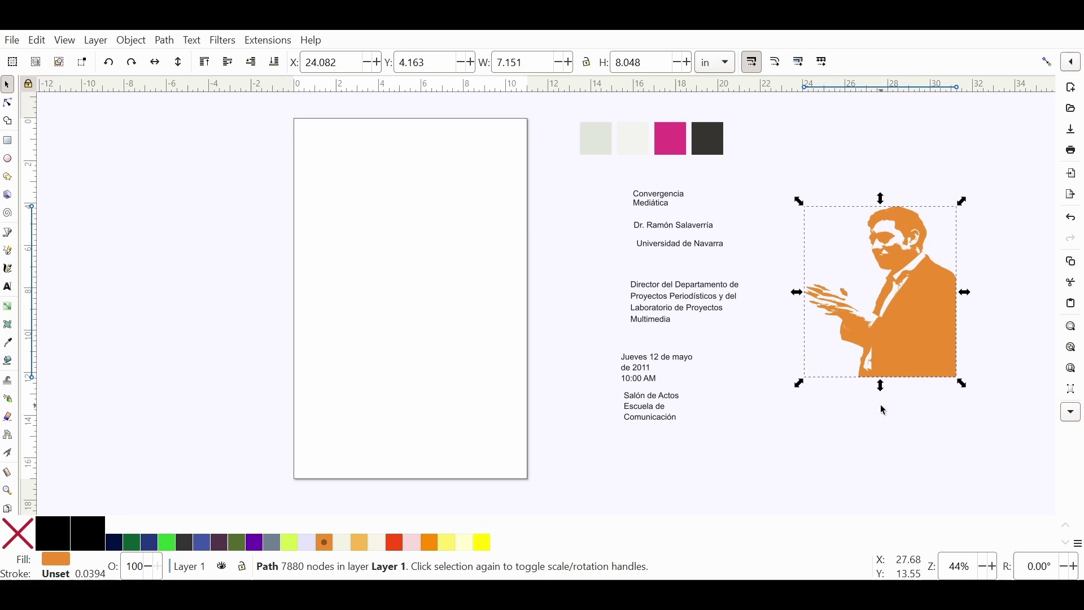
# Duplicate the speaker's photo and trace the copy with Trace Bitmap at threshold 0.633
pyautogui.moveTo(919, 329); pyautogui.dragTo(903, 345)
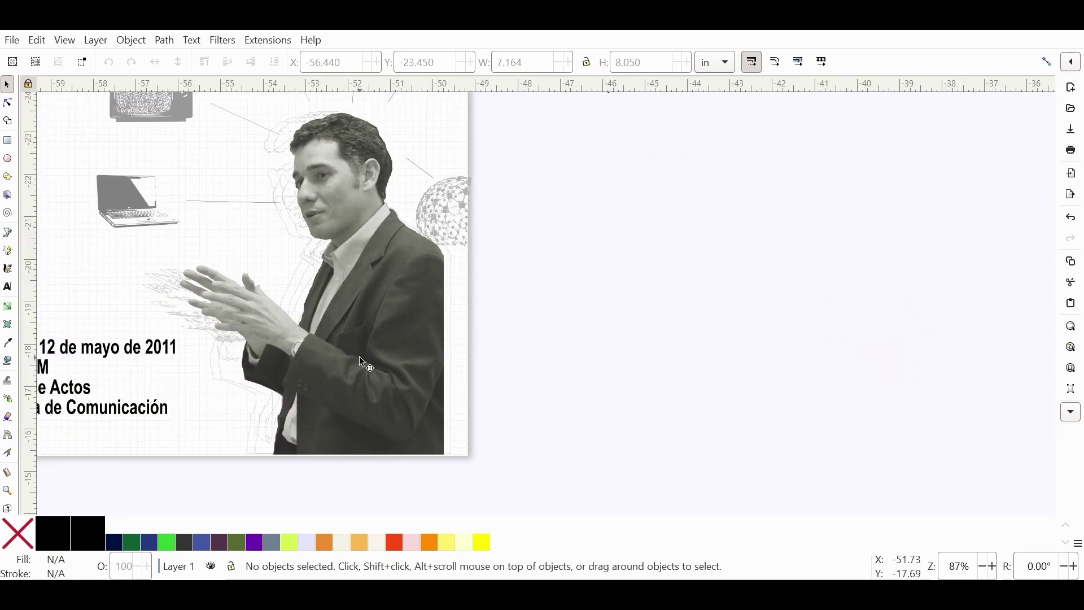
pyautogui.click(362, 363)
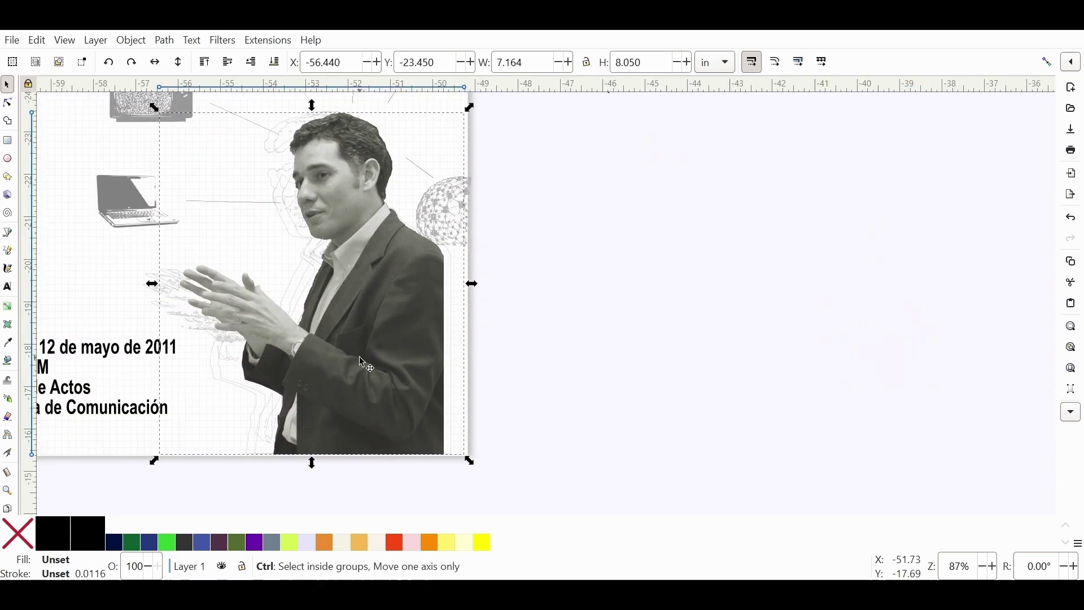
pyautogui.hotkey('ctrl', 'd')
pyautogui.moveTo(364, 364); pyautogui.dragTo(781, 370)
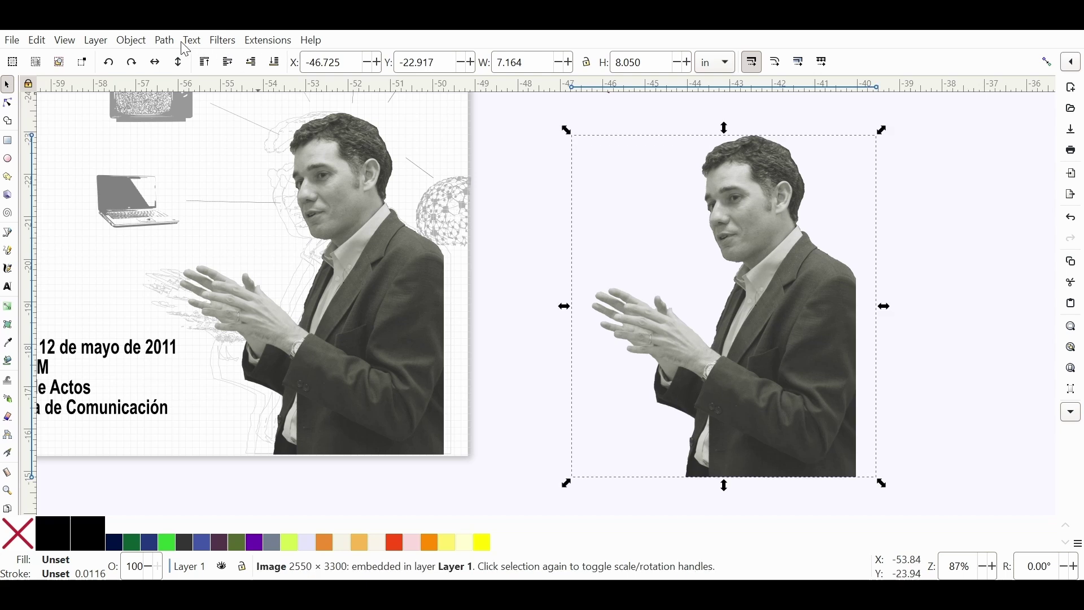
pyautogui.hotkey('shift', 'alt', 'b')
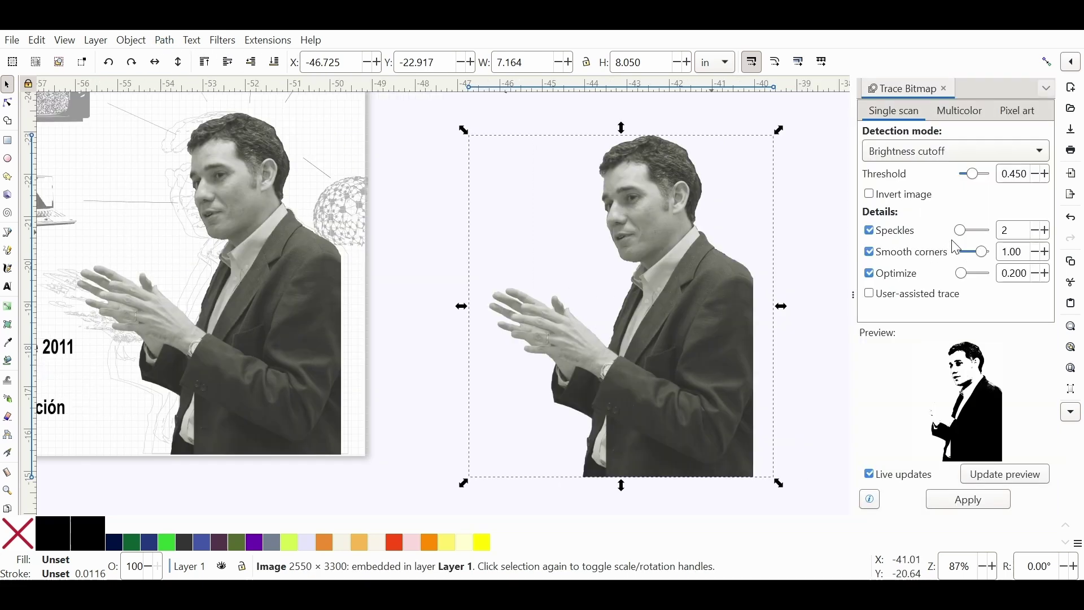
pyautogui.moveTo(976, 175); pyautogui.dragTo(982, 182)
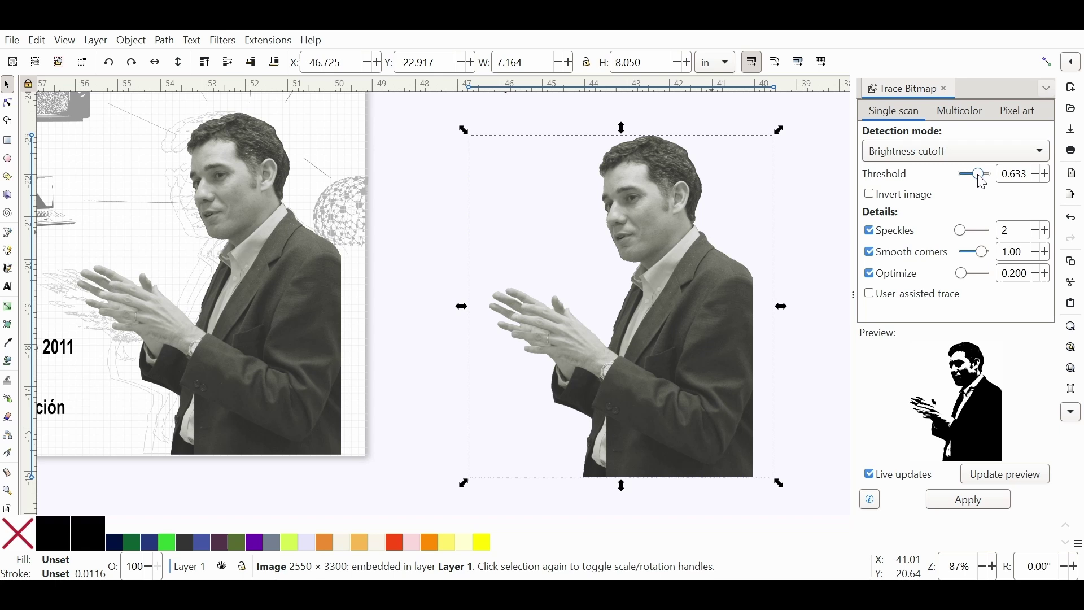
pyautogui.click(980, 507)
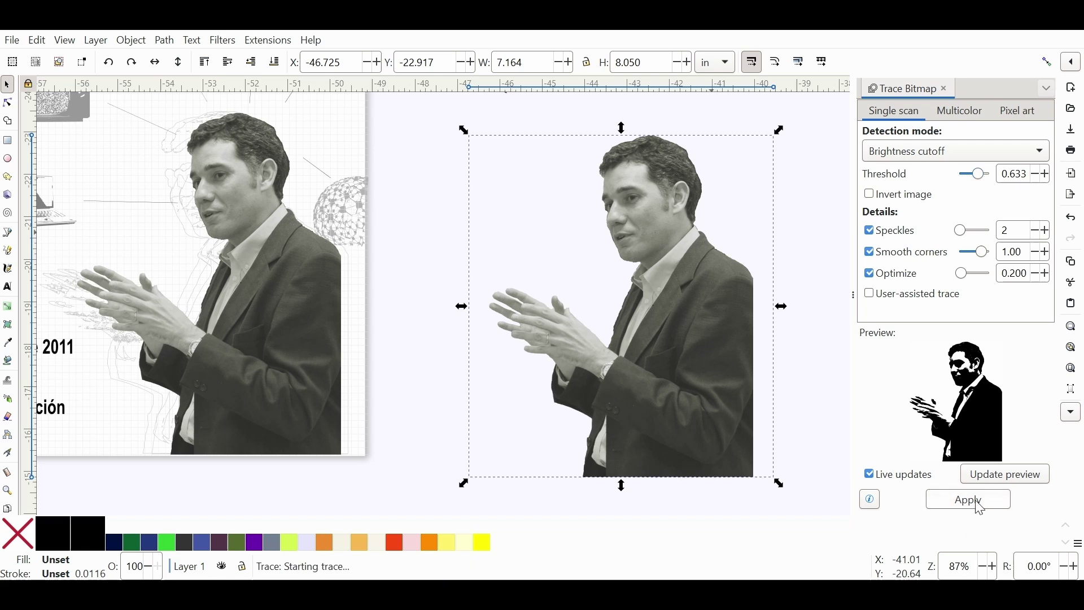
pyautogui.click(944, 88)
# Delete the photo copy, move the traced silhouette into place and fill it orange
pyautogui.moveTo(833, 354); pyautogui.dragTo(954, 341)
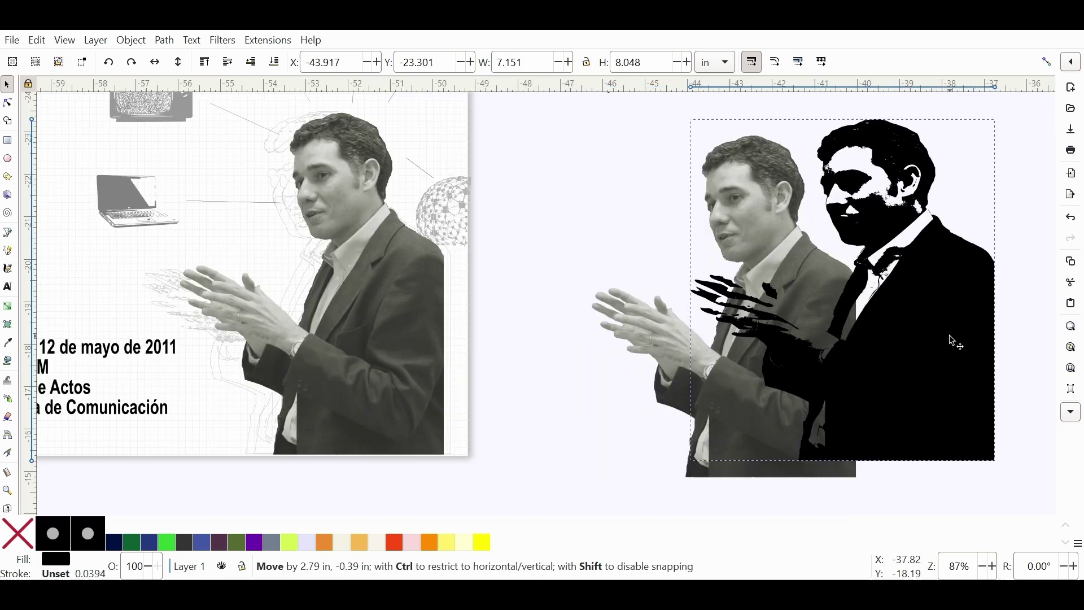
pyautogui.click(784, 230)
pyautogui.press('Delete')
pyautogui.moveTo(839, 245); pyautogui.dragTo(725, 258)
pyautogui.click(430, 542)
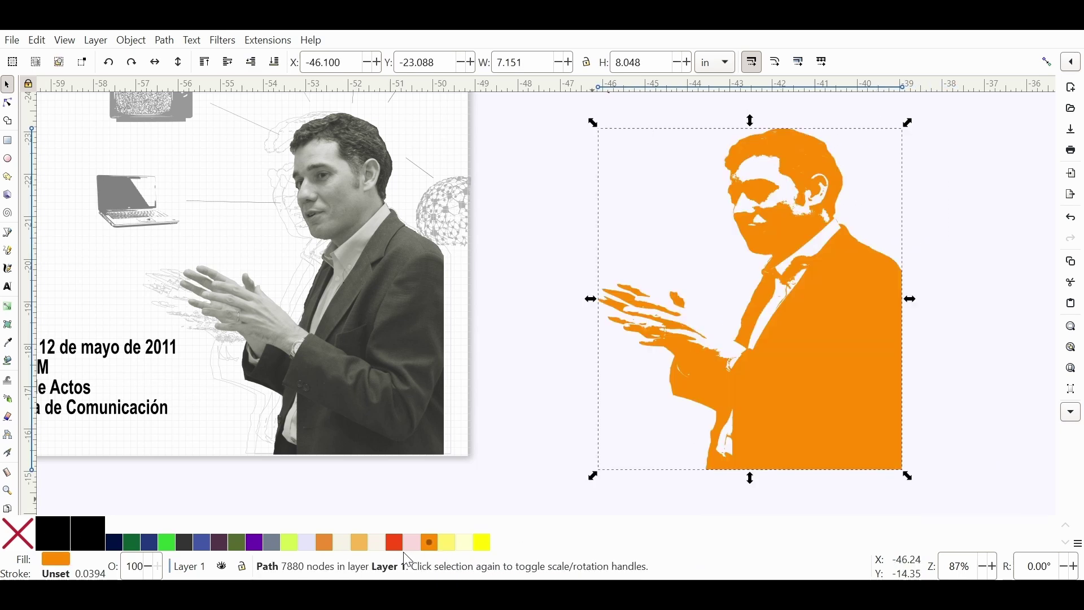
pyautogui.click(395, 543)
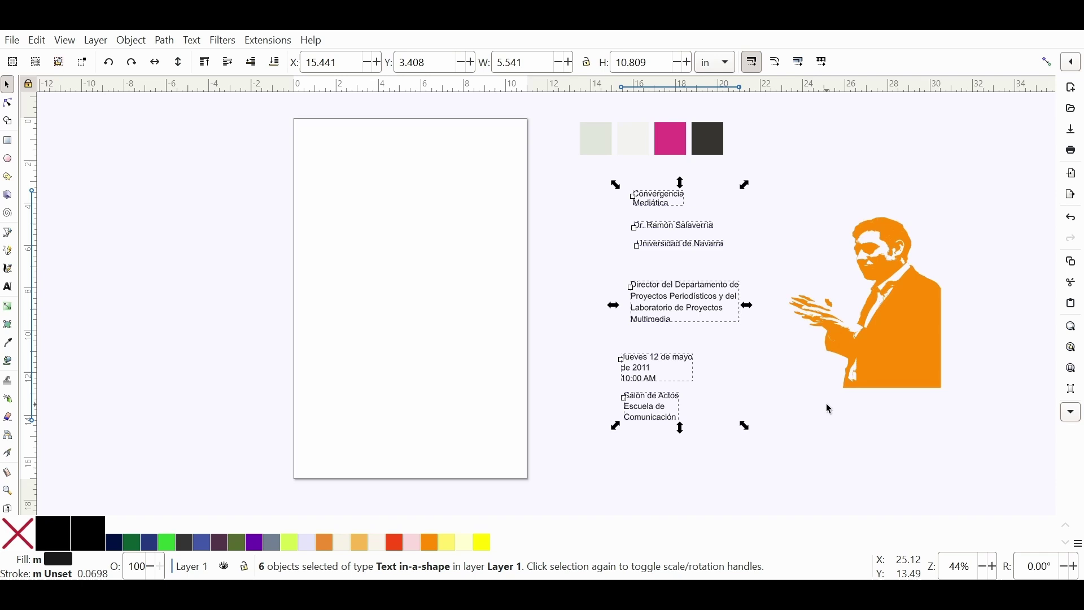
# Select the four colour swatches on the canvas
pyautogui.click(828, 429)
pyautogui.scroll(2, 728, 142)
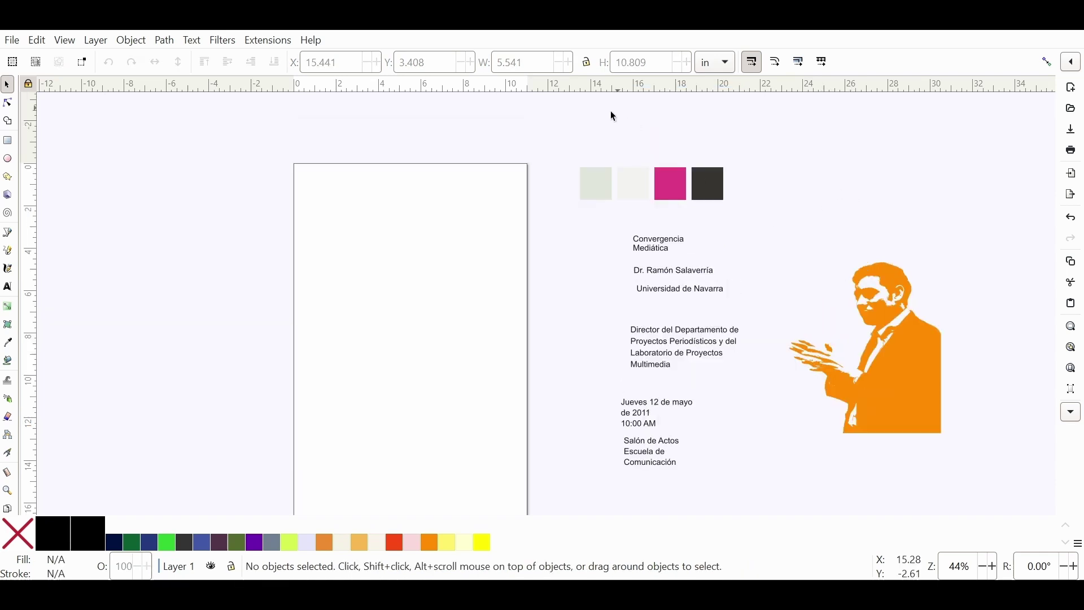
pyautogui.scroll(2, 756, 205)
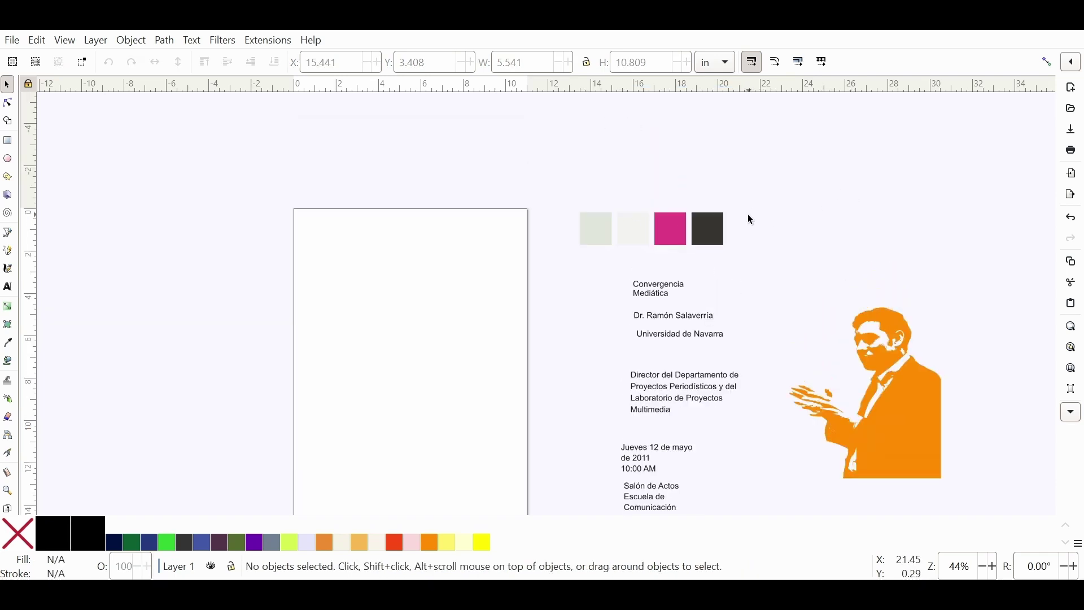
pyautogui.hscroll(-2, 750, 219)
pyautogui.moveTo(601, 175); pyautogui.dragTo(831, 266)
# Scroll through the palette examples on the fabianburghardt.de/swisscolors page
pyautogui.hotkey('alt', 'Tab')
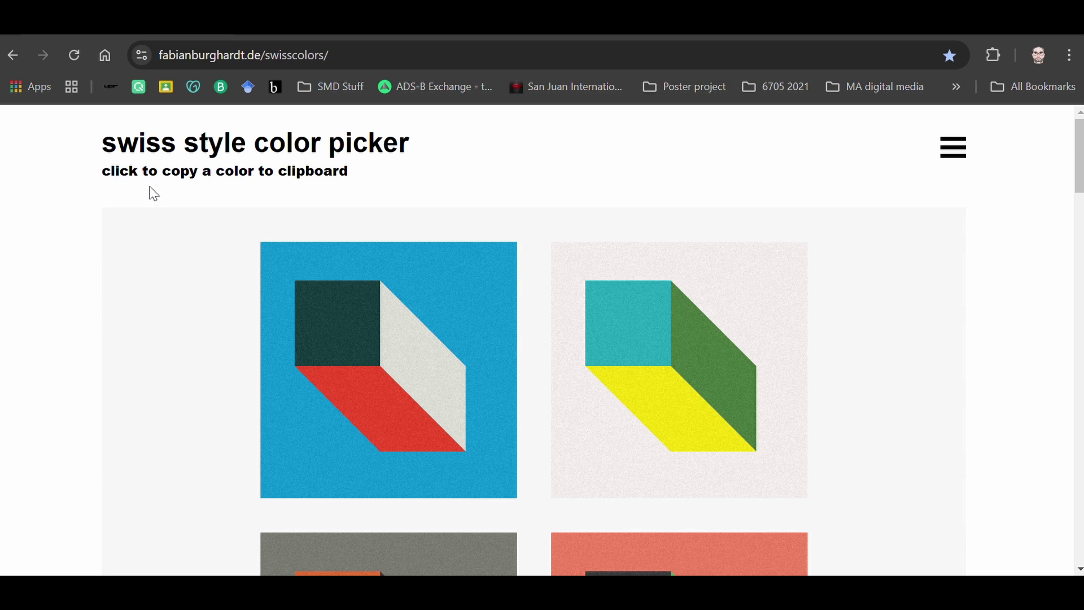
pyautogui.scroll(-4, 897, 229)
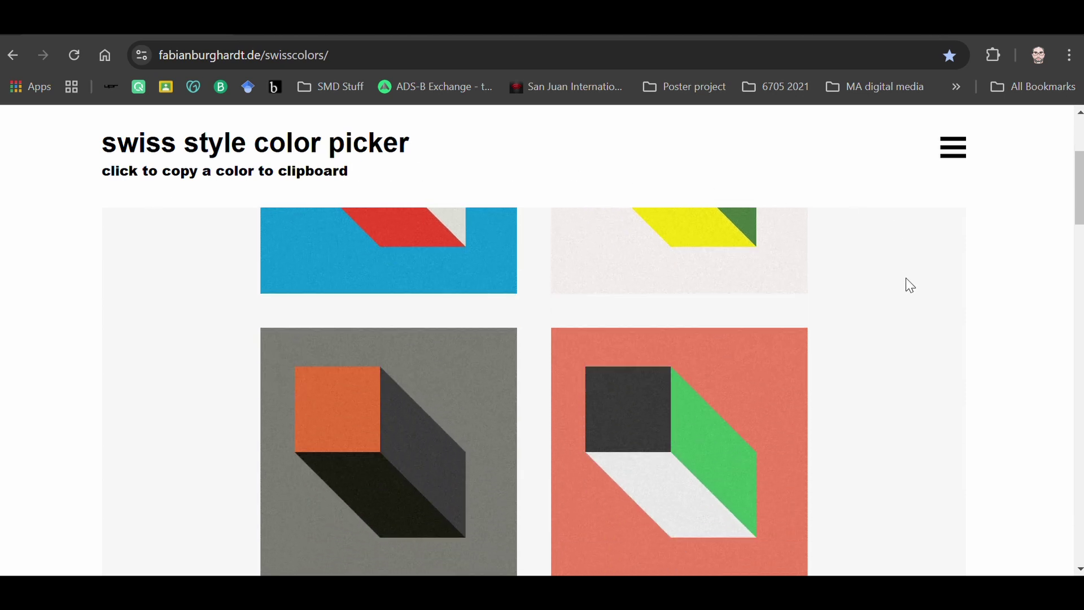
pyautogui.scroll(-7, 910, 285)
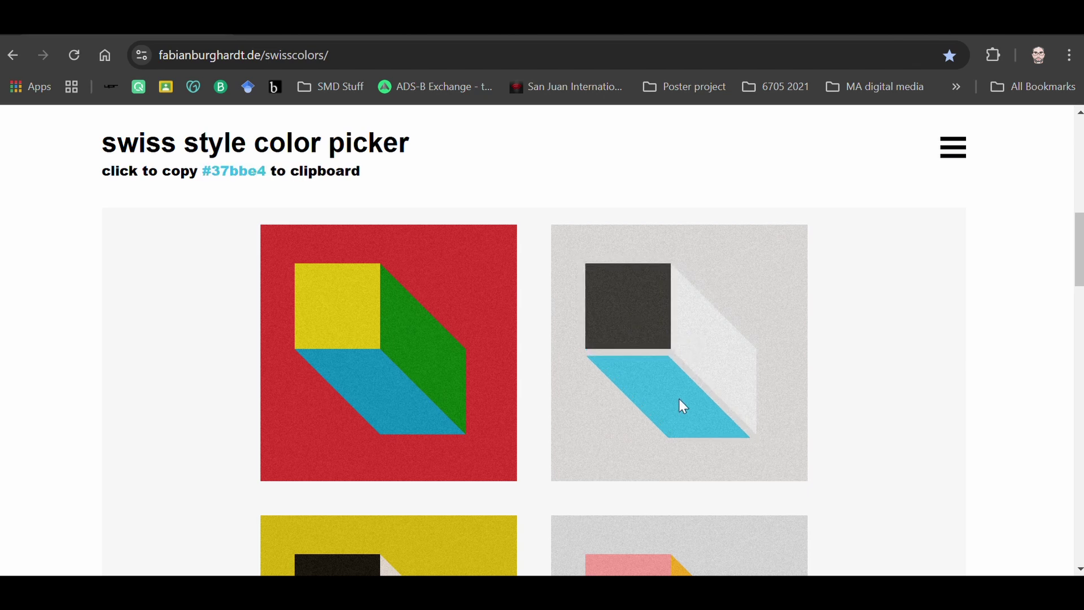
pyautogui.scroll(-5, 679, 399)
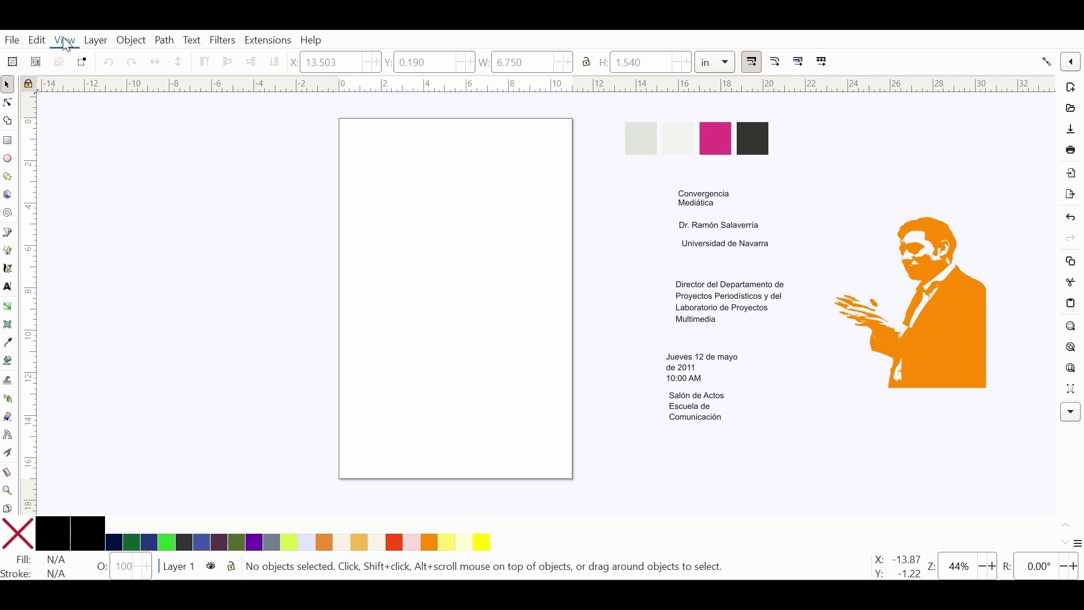
# Show the vertical column and horizontal row guides with the | key
pyautogui.press('|')
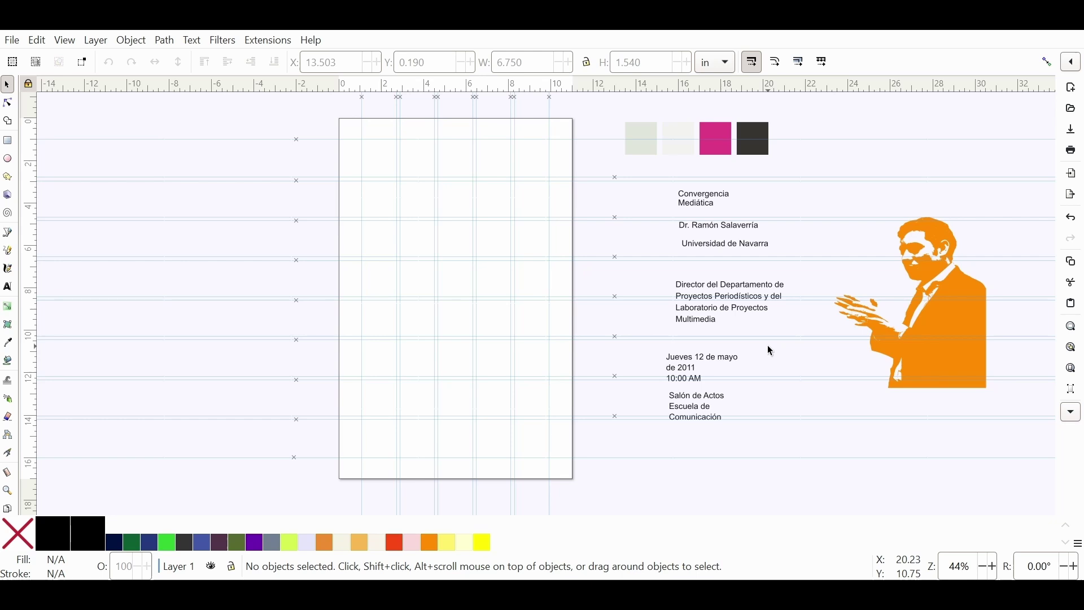
# Move the Convergencia Mediática title to the page's top left and enlarge it
pyautogui.moveTo(706, 208); pyautogui.dragTo(398, 168)
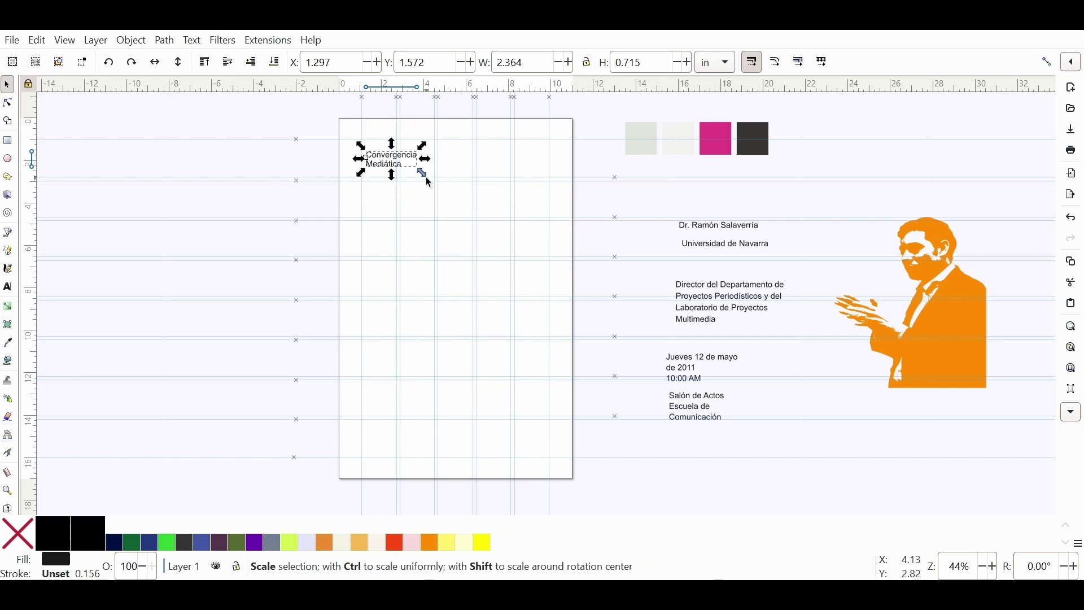
pyautogui.moveTo(422, 173); pyautogui.dragTo(515, 226)
pyautogui.moveTo(459, 194); pyautogui.dragTo(503, 183)
# Set the title in Montserrat Ultra-Bold and nudge it into position
pyautogui.press('t')
pyautogui.tripleClick(119, 62)
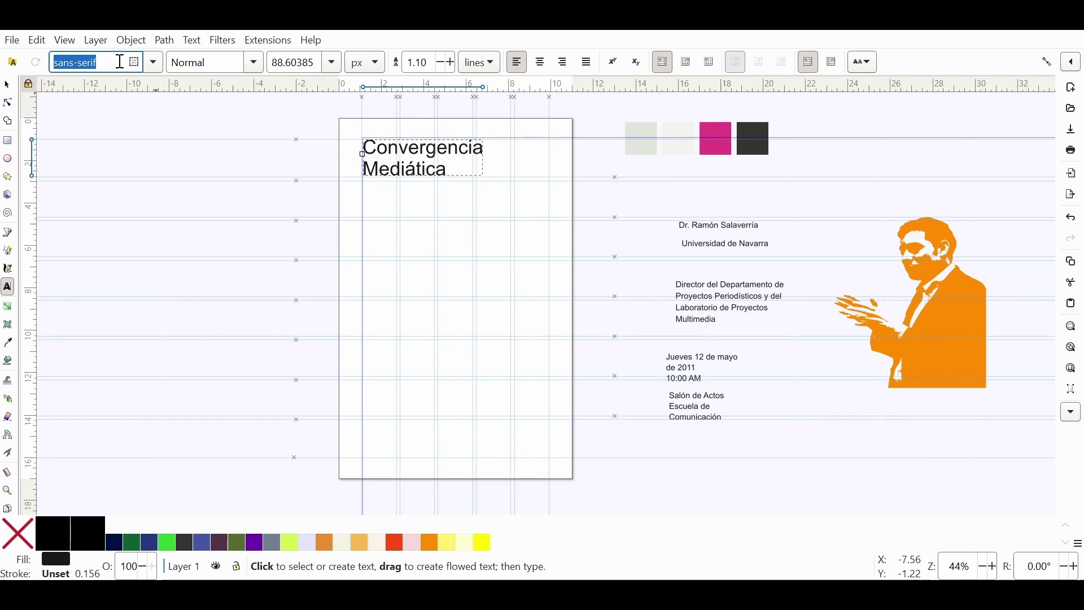
pyautogui.write('montse')
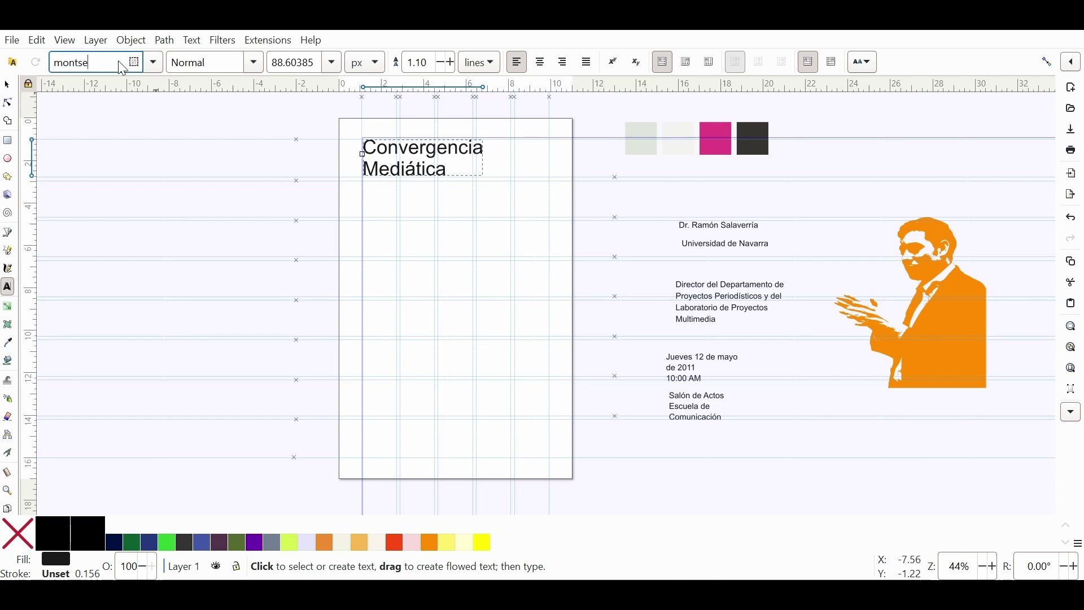
pyautogui.write('rrat')
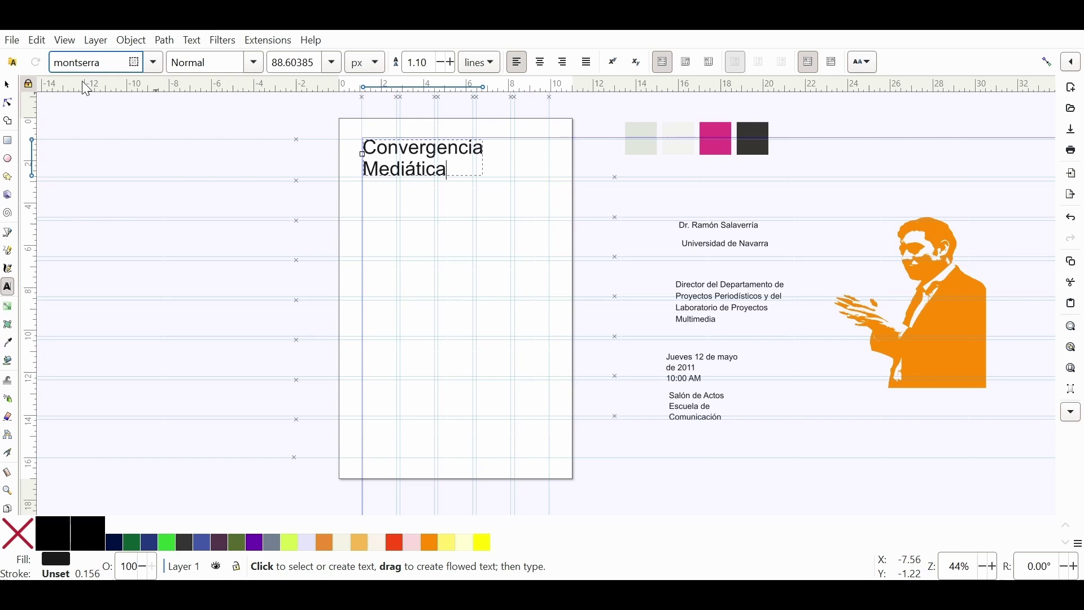
pyautogui.press('Return')
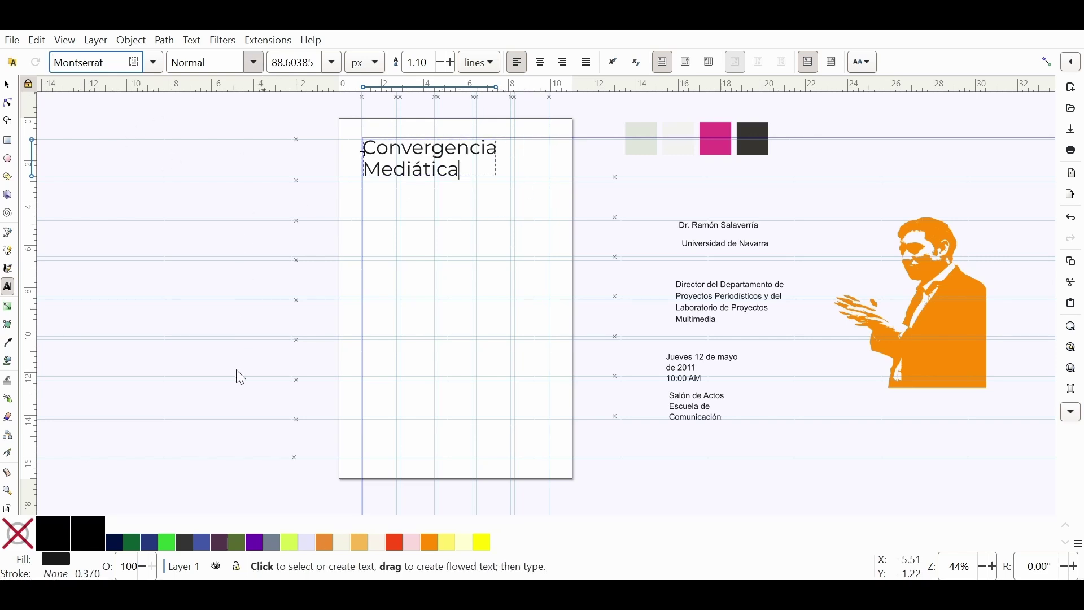
pyautogui.hotkey('ctrl', 'b')
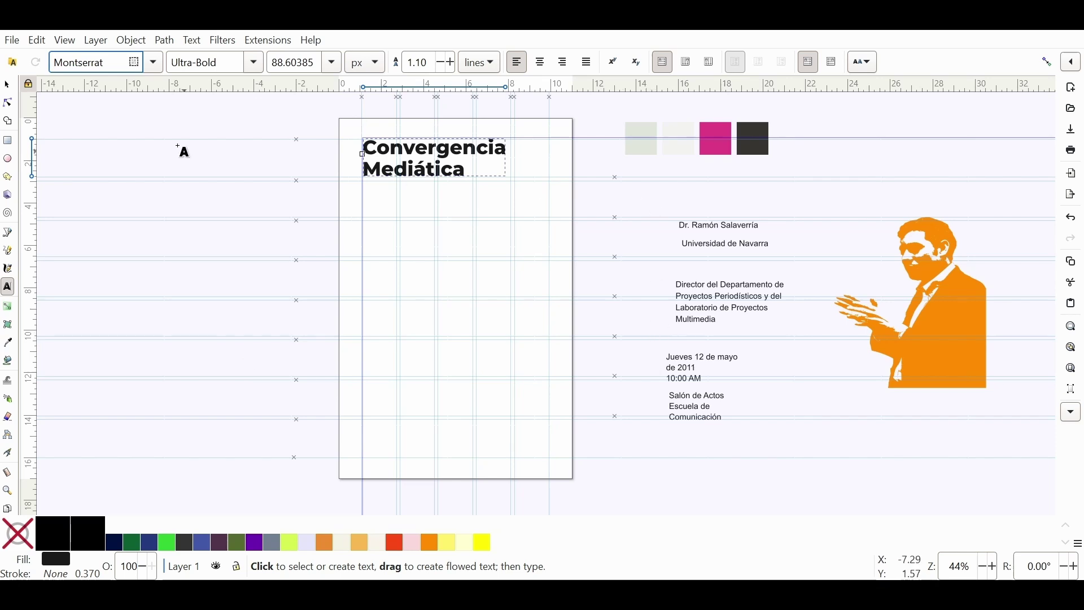
pyautogui.click(7, 85)
pyautogui.moveTo(417, 181); pyautogui.dragTo(417, 180)
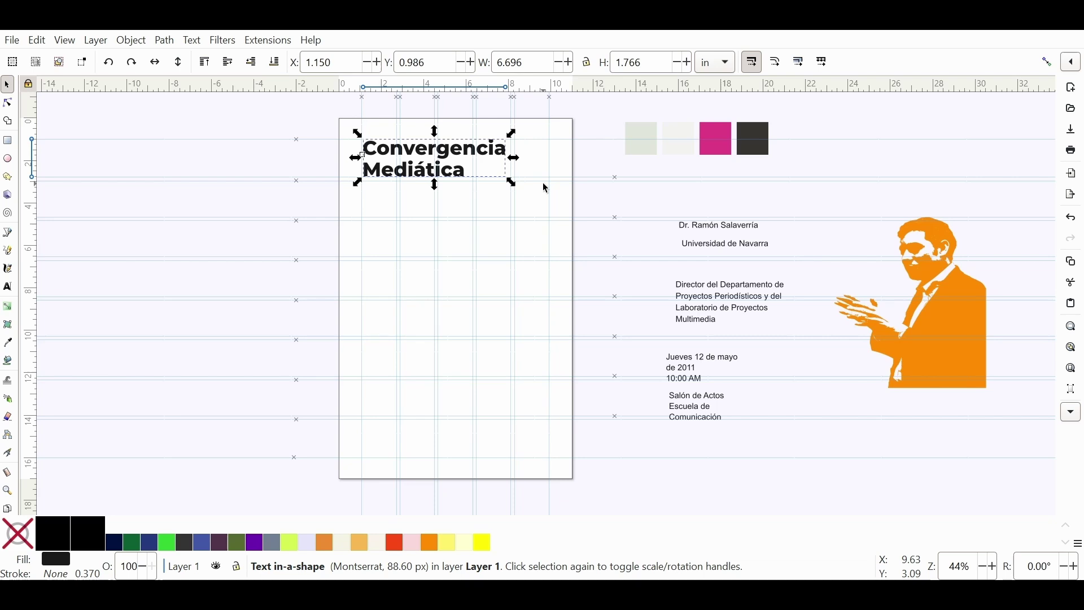
# Move the speaker name under the title and set the five speaker texts in Montserrat
pyautogui.click(723, 230)
pyautogui.moveTo(723, 230); pyautogui.dragTo(410, 232)
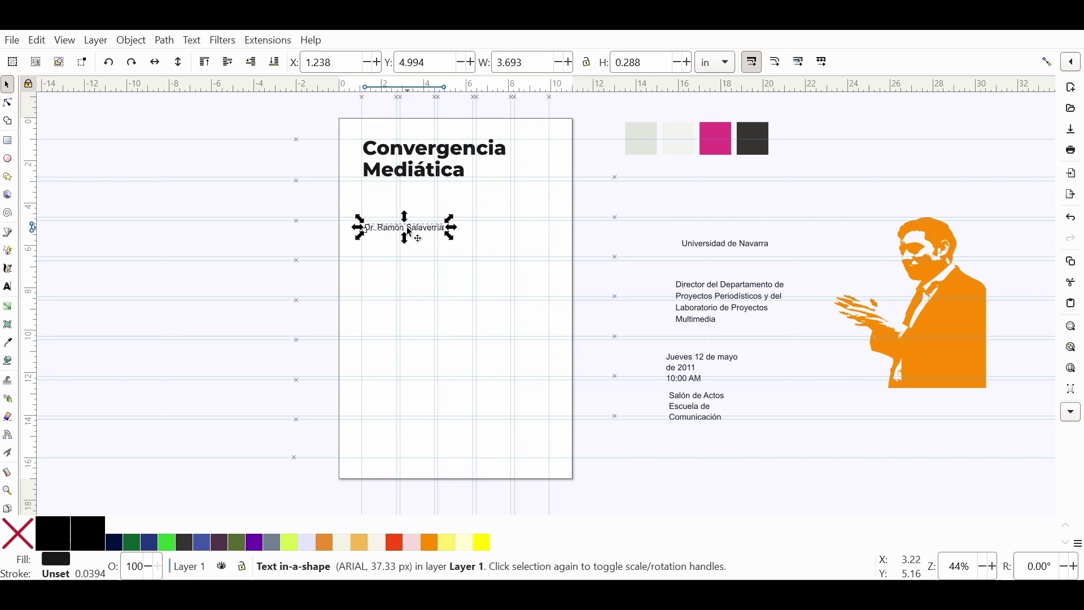
pyautogui.moveTo(657, 221); pyautogui.dragTo(812, 462)
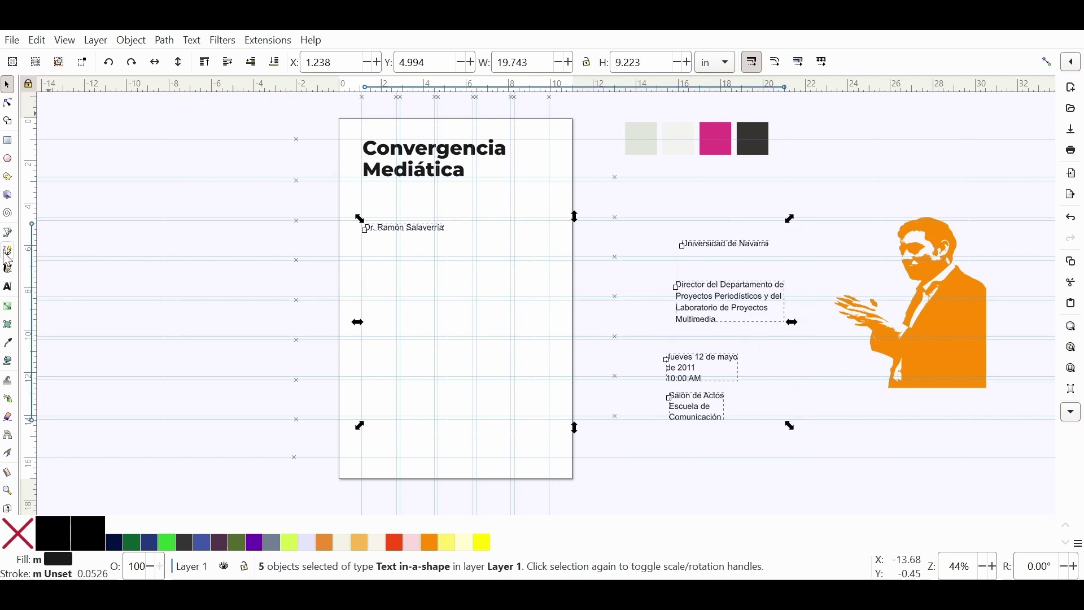
pyautogui.click(8, 287)
pyautogui.click(124, 66)
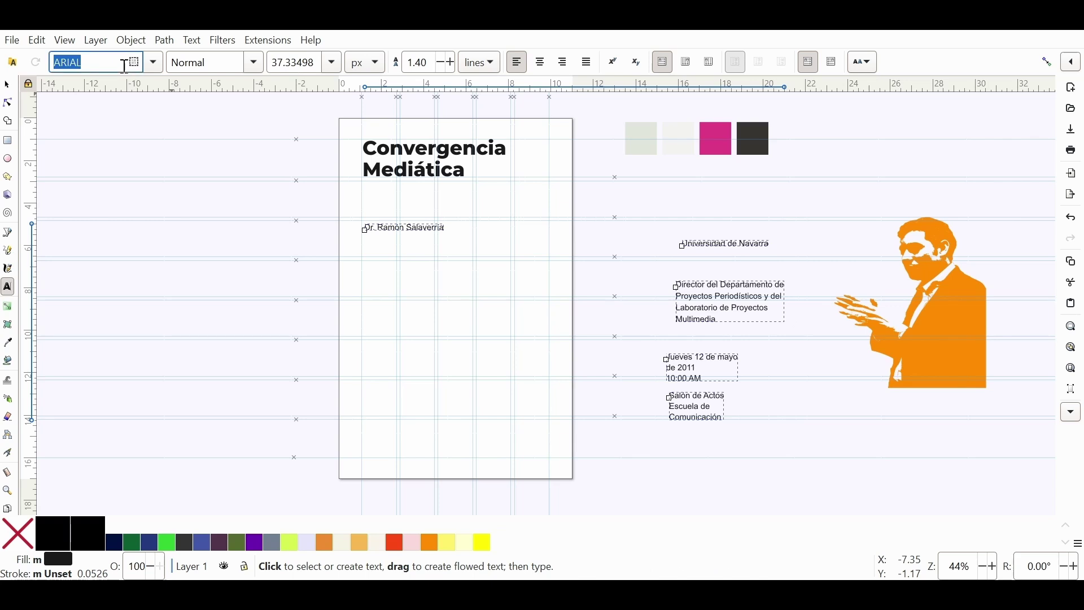
pyautogui.write('monts')
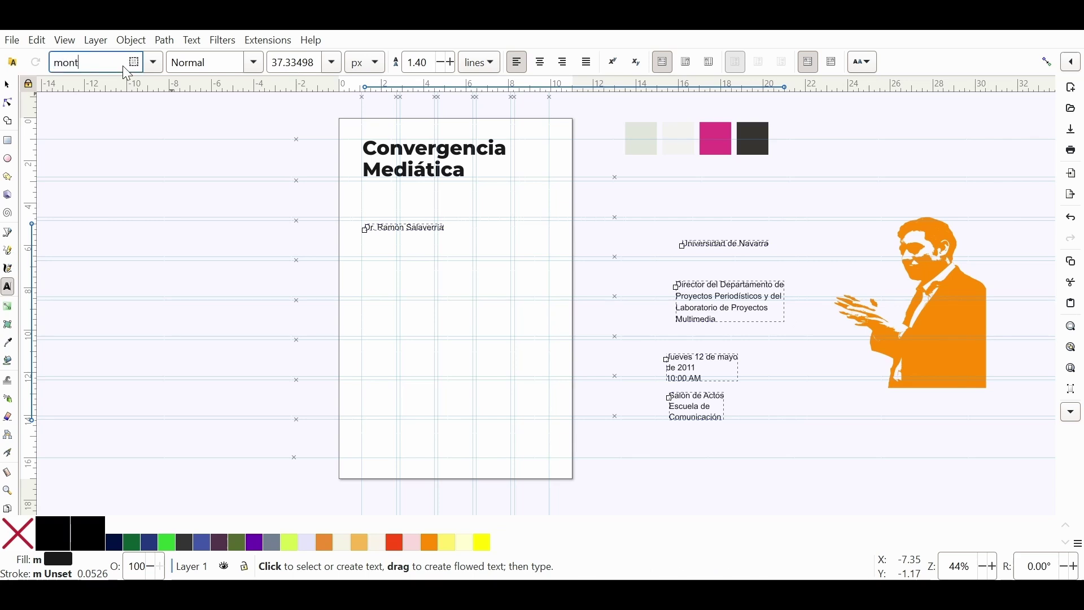
pyautogui.click(109, 89)
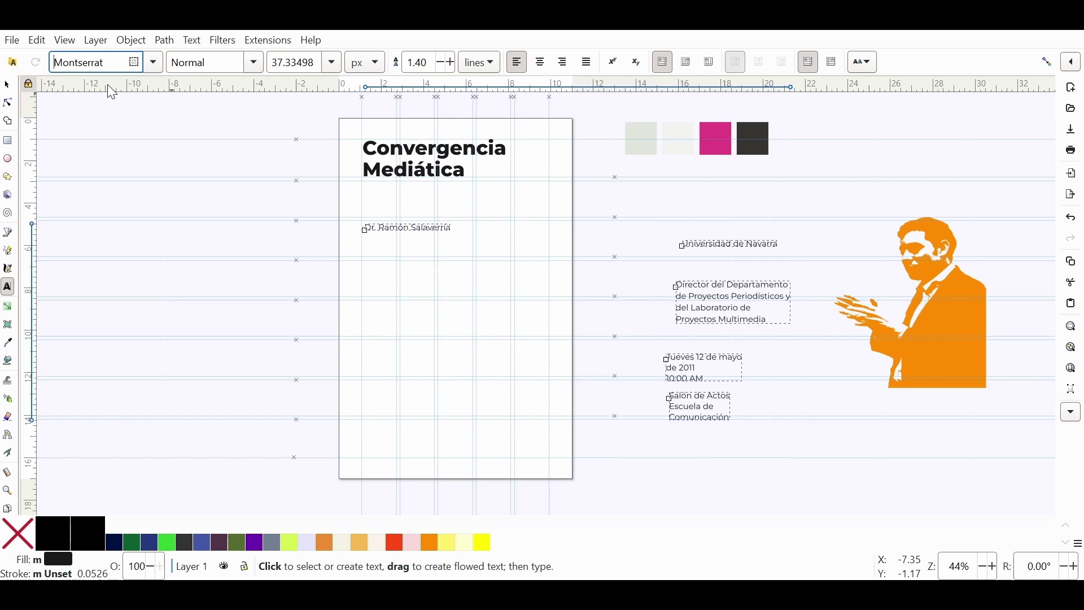
pyautogui.click(8, 85)
pyautogui.click(612, 242)
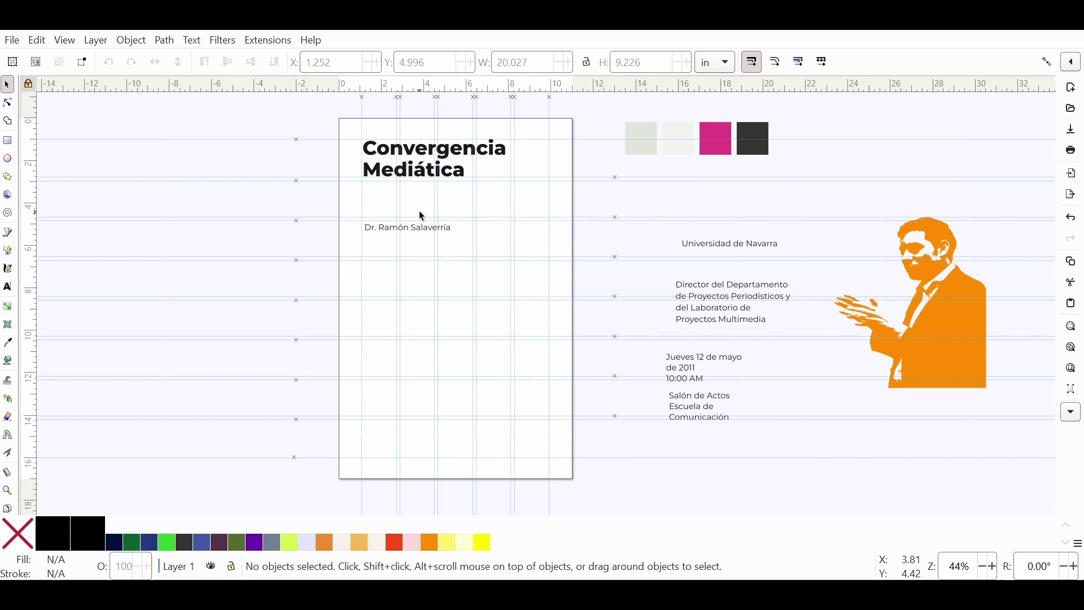
# Enlarge 'Dr. Ramón Salaverría' and stack Universidad de Navarra and the Director text beneath it
pyautogui.click(422, 229)
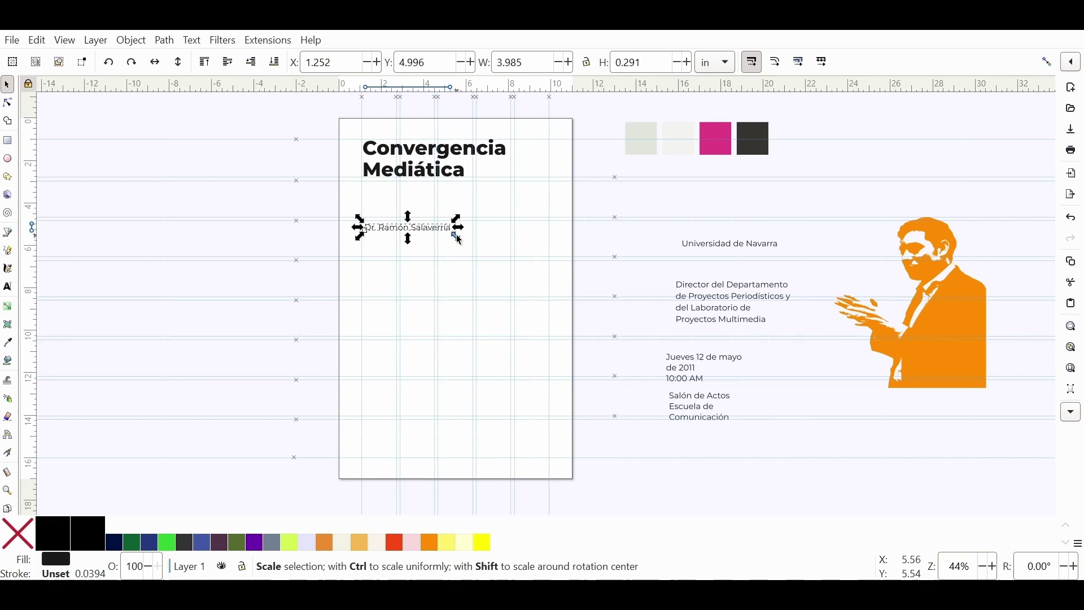
pyautogui.moveTo(459, 239)
pyautogui.mouseDown()
pyautogui.moveTo(551, 291)
pyautogui.moveTo(459, 218)
pyautogui.mouseUp()
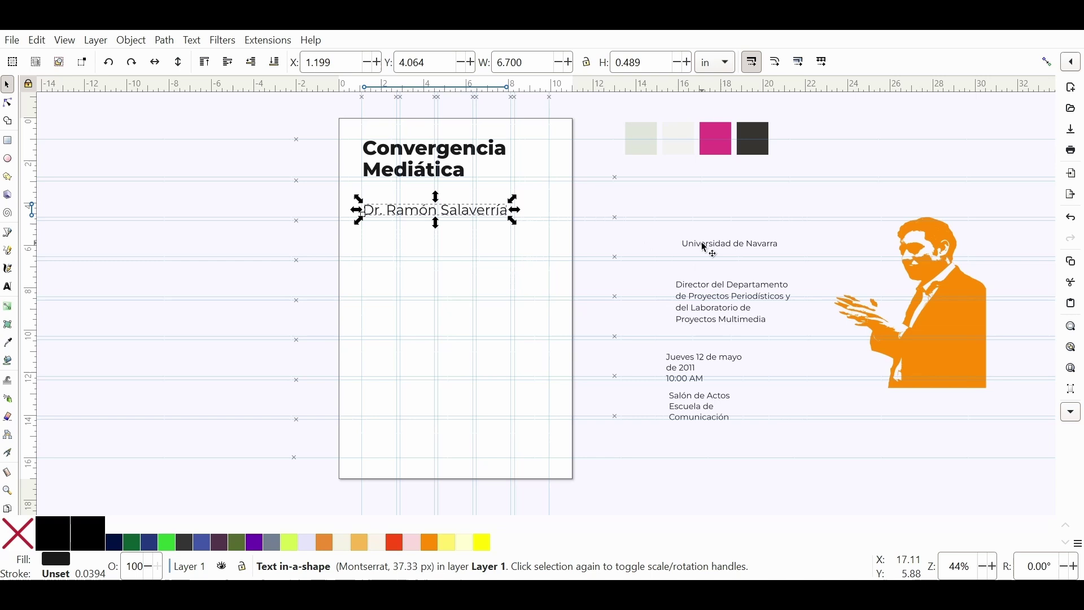
pyautogui.moveTo(705, 249); pyautogui.dragTo(476, 245)
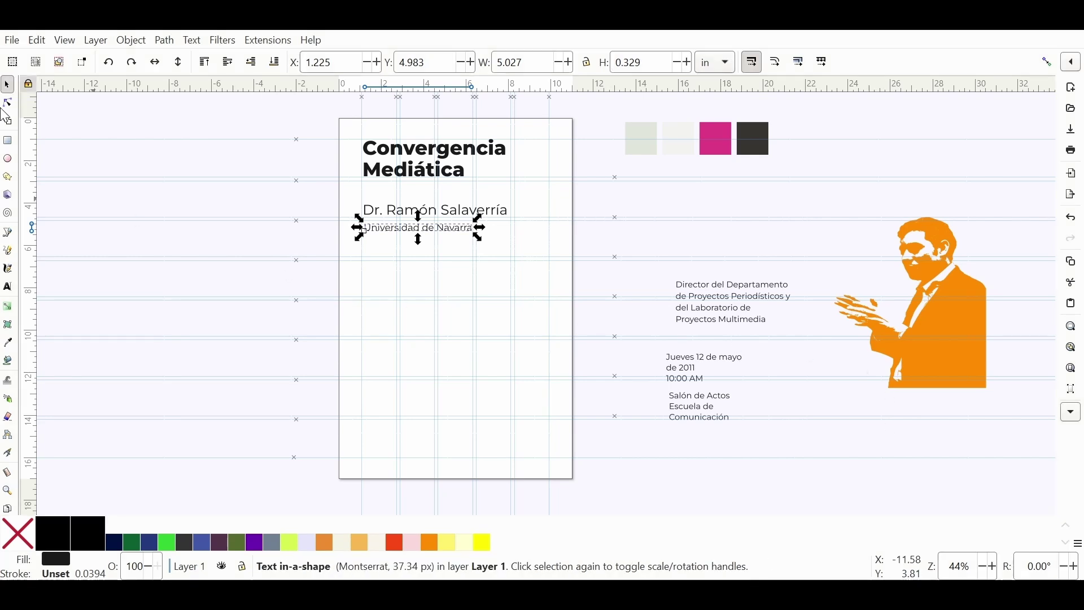
pyautogui.click(737, 293)
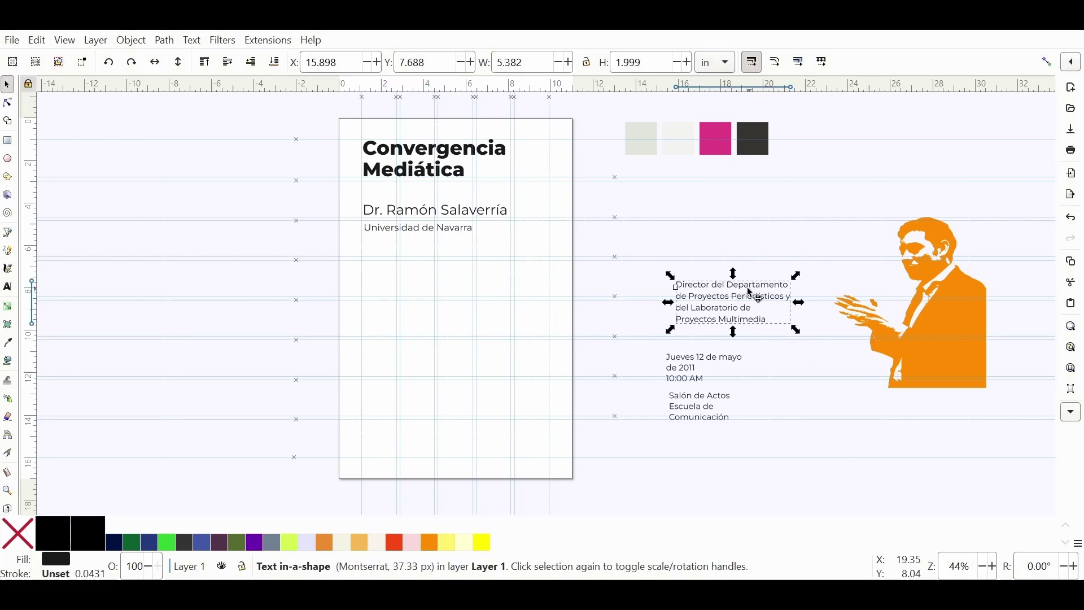
pyautogui.moveTo(747, 293); pyautogui.dragTo(434, 254)
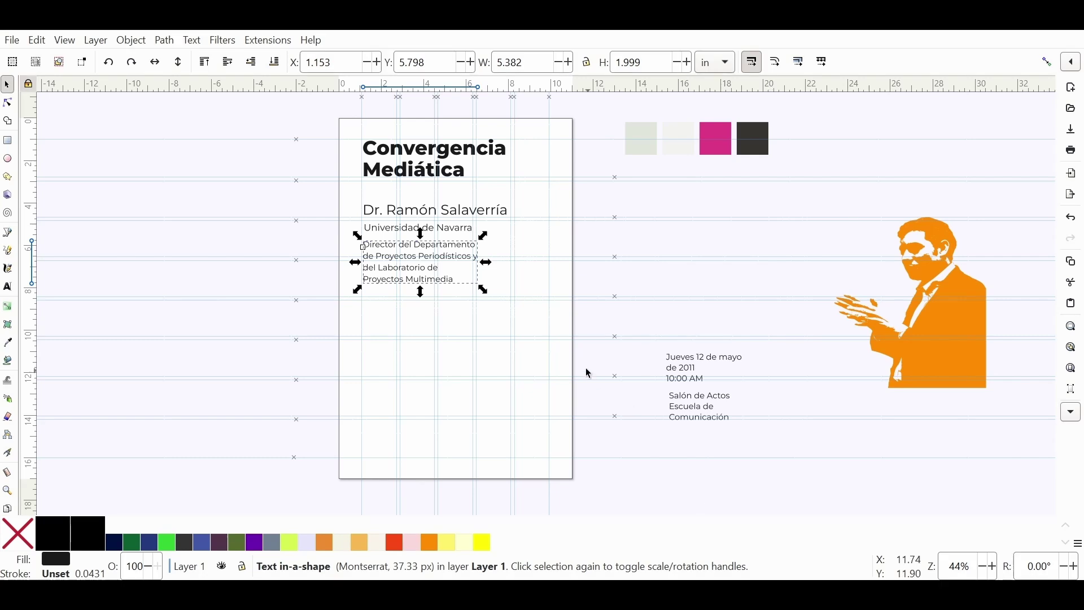
# Nudge the Director text block upward, trying a slight shrink and undoing it
pyautogui.moveTo(469, 262); pyautogui.dragTo(469, 259)
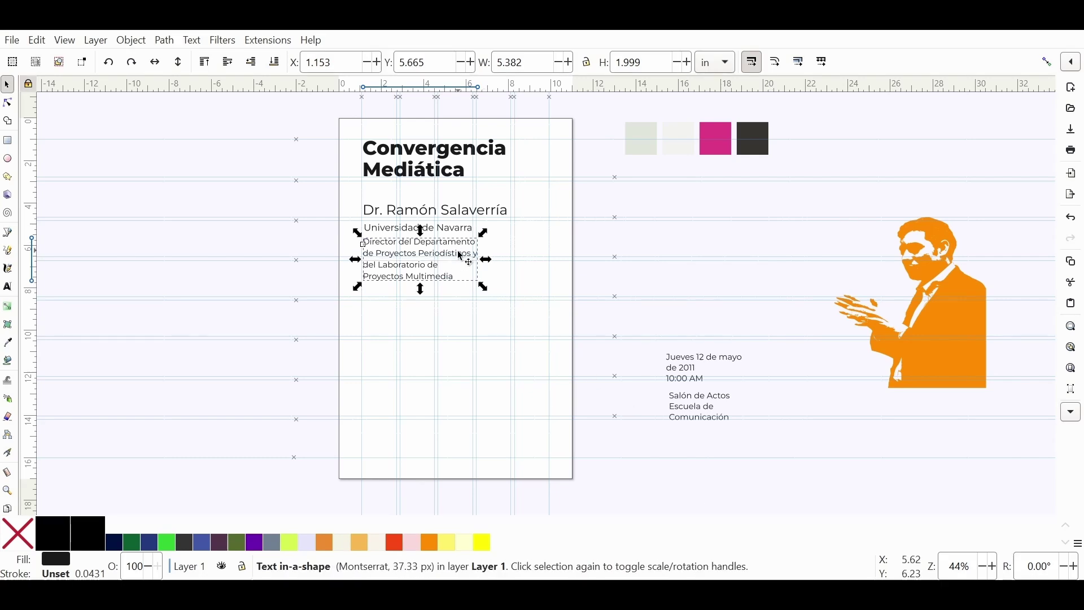
pyautogui.hscroll(-2, 471, 303)
pyautogui.hscroll(-6, 519, 322)
pyautogui.scroll(-6, 654, 325)
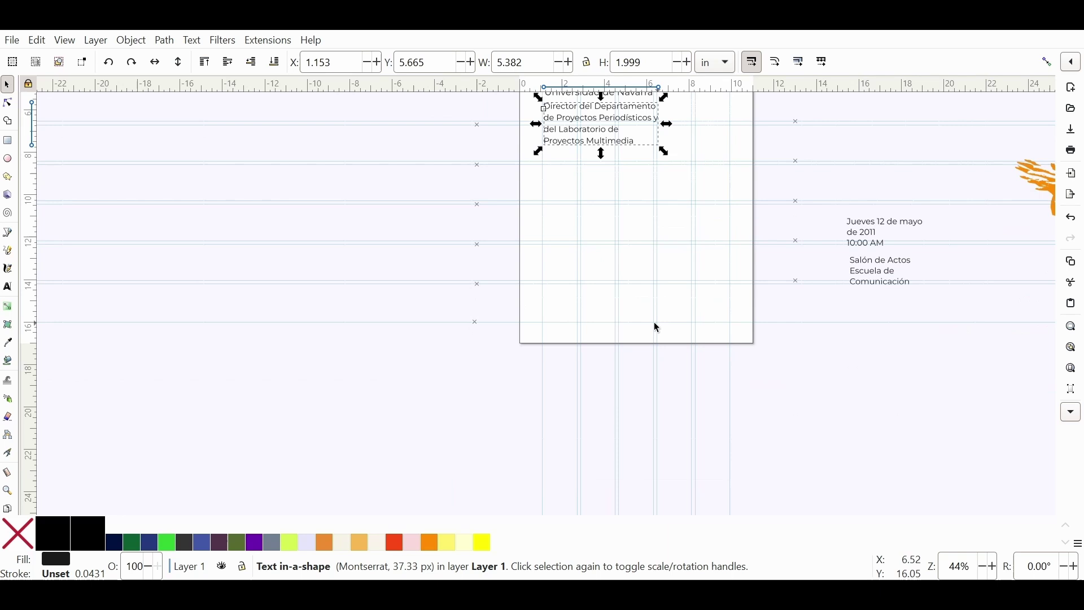
pyautogui.scroll(6, 695, 351)
pyautogui.scroll(1, 693, 354)
pyautogui.scroll(4, 693, 353)
pyautogui.scroll(-2, 561, 358)
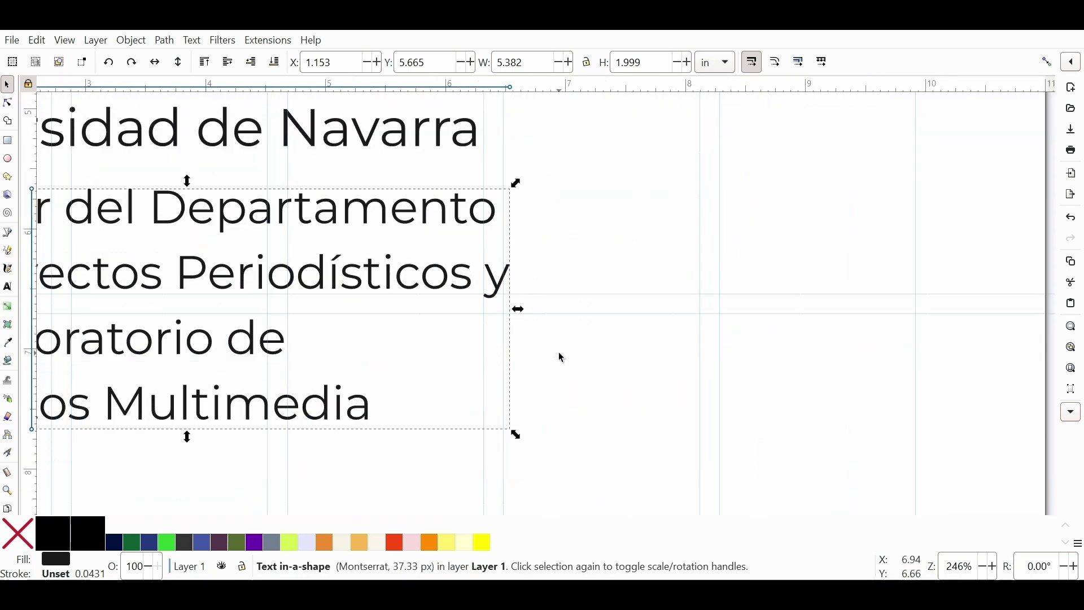
pyautogui.scroll(-1, 551, 356)
pyautogui.scroll(-1, 556, 359)
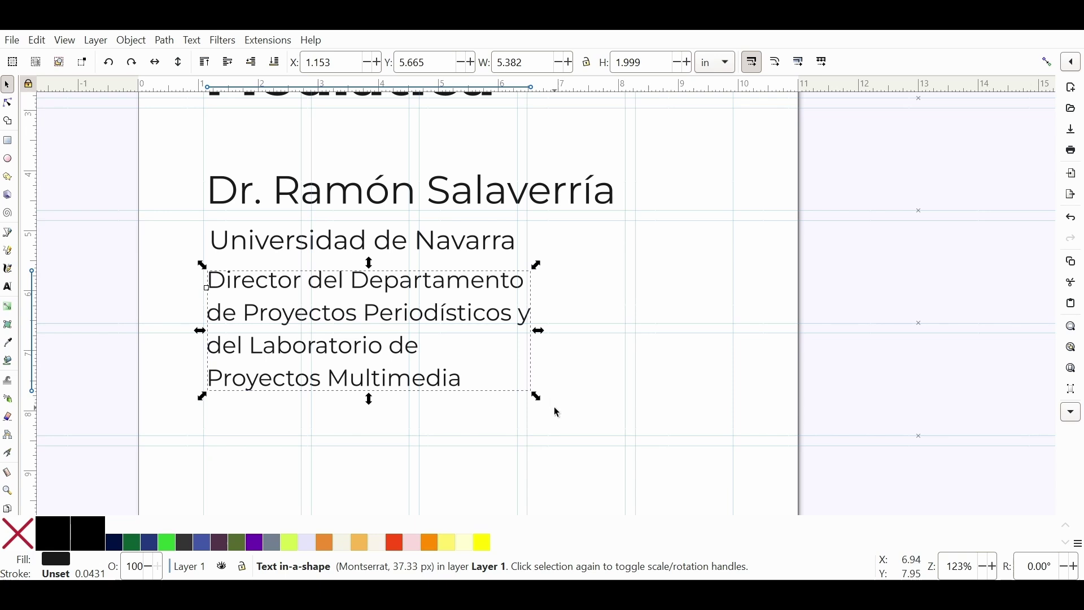
pyautogui.moveTo(537, 397); pyautogui.dragTo(533, 398)
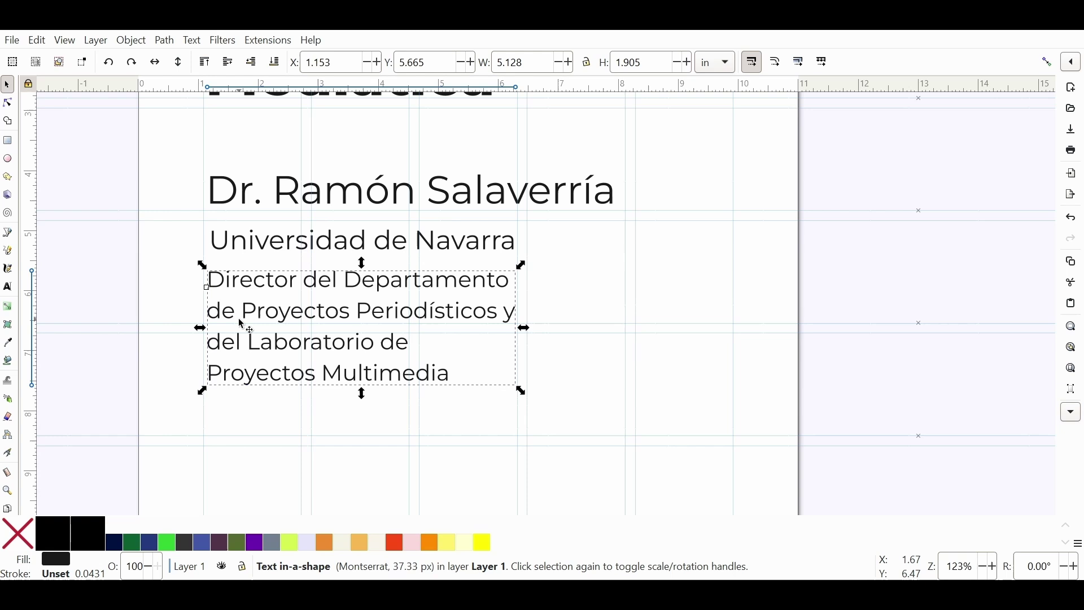
pyautogui.hotkey('ctrl', 'z')
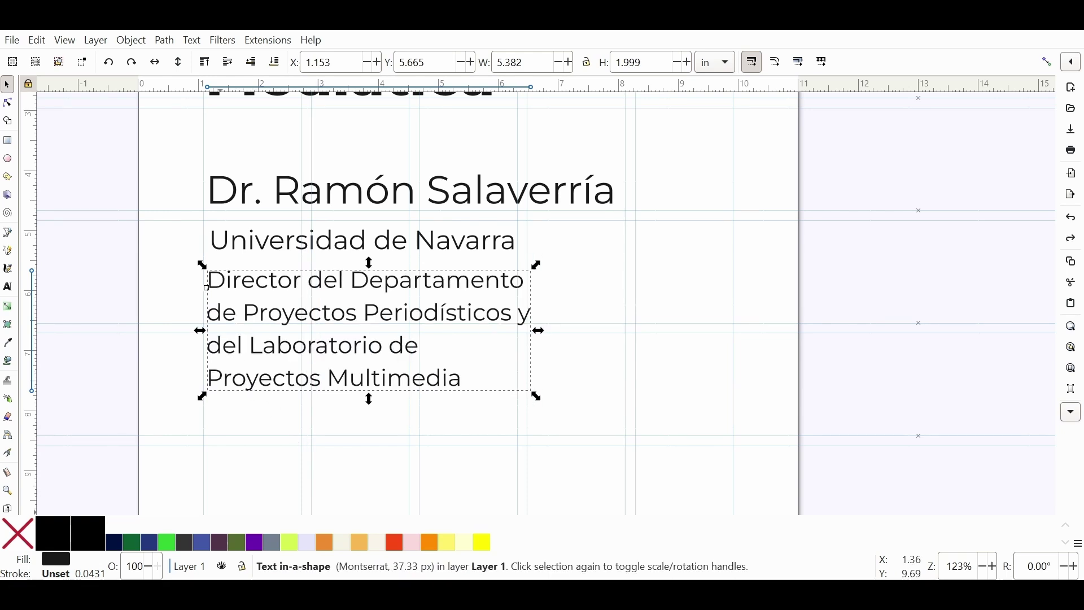
pyautogui.click(568, 291)
pyautogui.scroll(-3, 569, 305)
pyautogui.scroll(3, 492, 308)
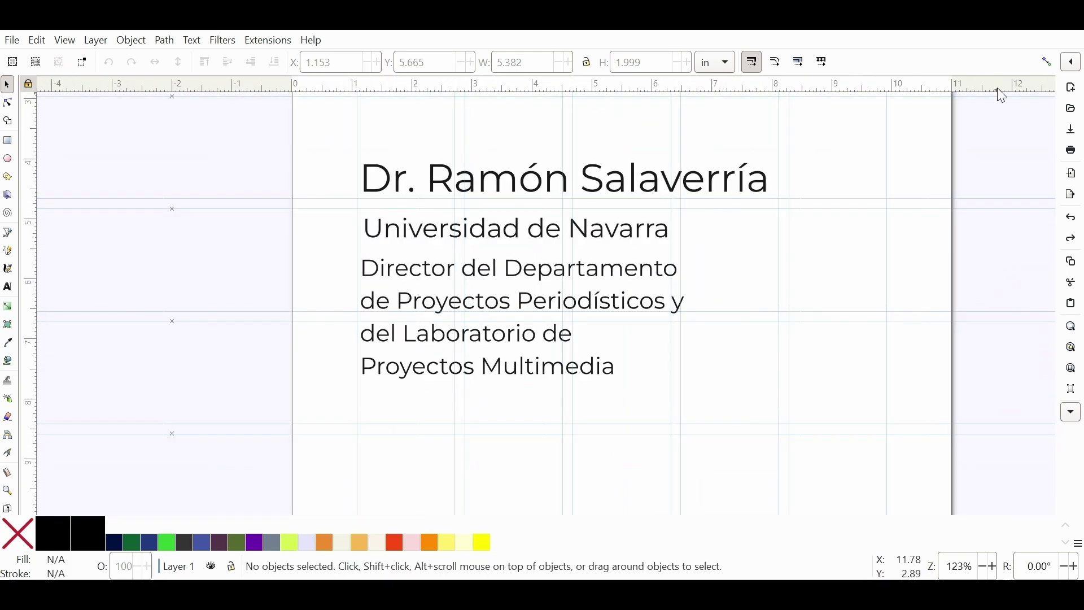
# Enable snapping and align the title, Universidad de Navarra and Director block to the guides
pyautogui.click(1047, 61)
pyautogui.moveTo(438, 193); pyautogui.dragTo(431, 199)
pyautogui.moveTo(414, 241); pyautogui.dragTo(406, 233)
pyautogui.moveTo(427, 275); pyautogui.dragTo(422, 272)
pyautogui.click(446, 222)
# Set 'Dr. Ramón Salaverría' to the Bold font style
pyautogui.click(8, 286)
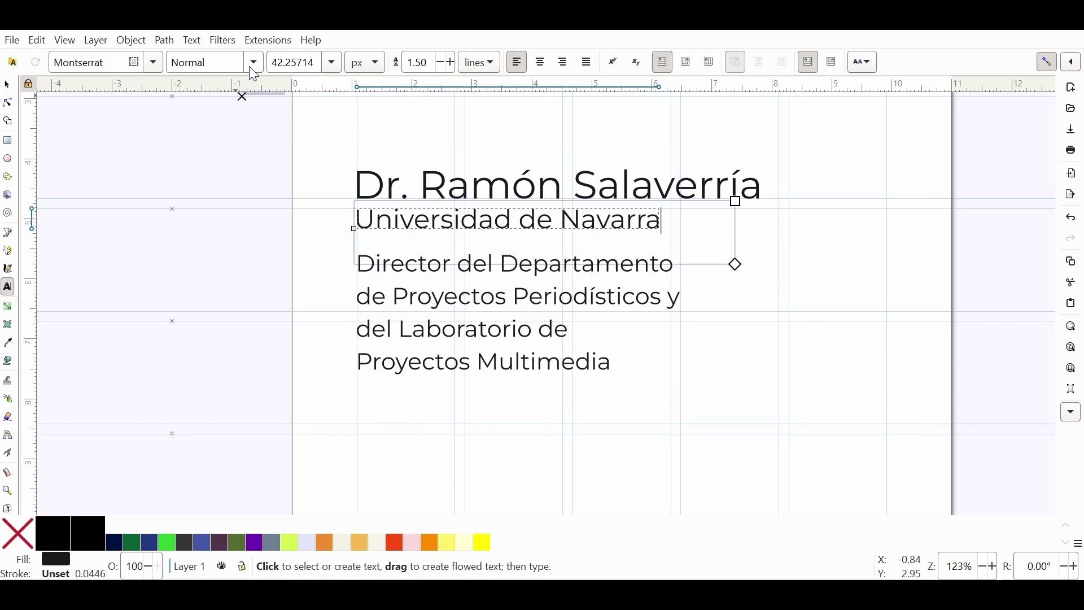
pyautogui.press('F1')
pyautogui.scroll(4, 156, 285)
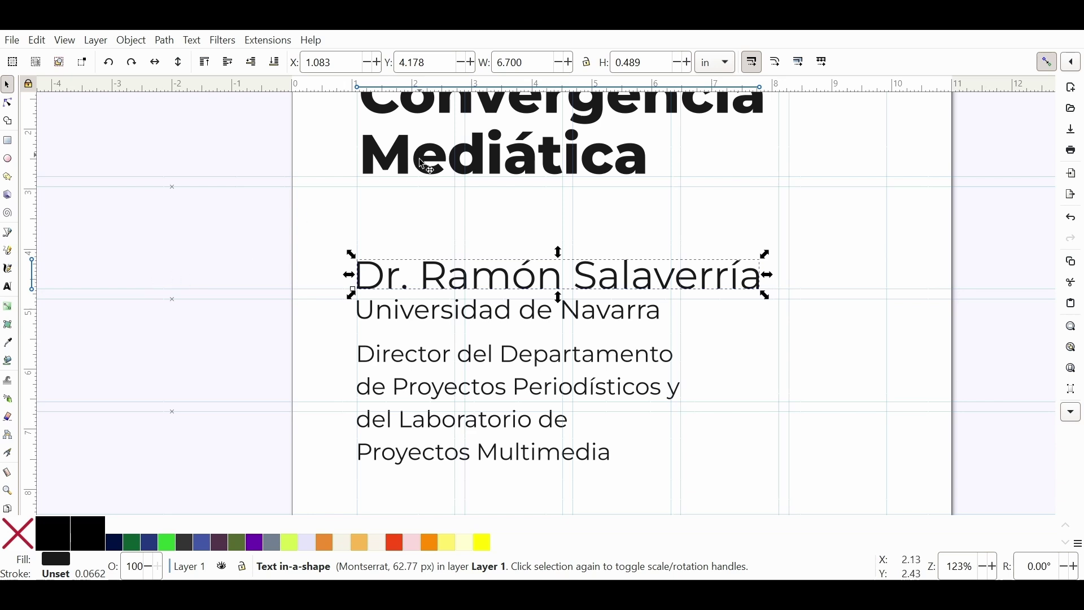
pyautogui.click(7, 287)
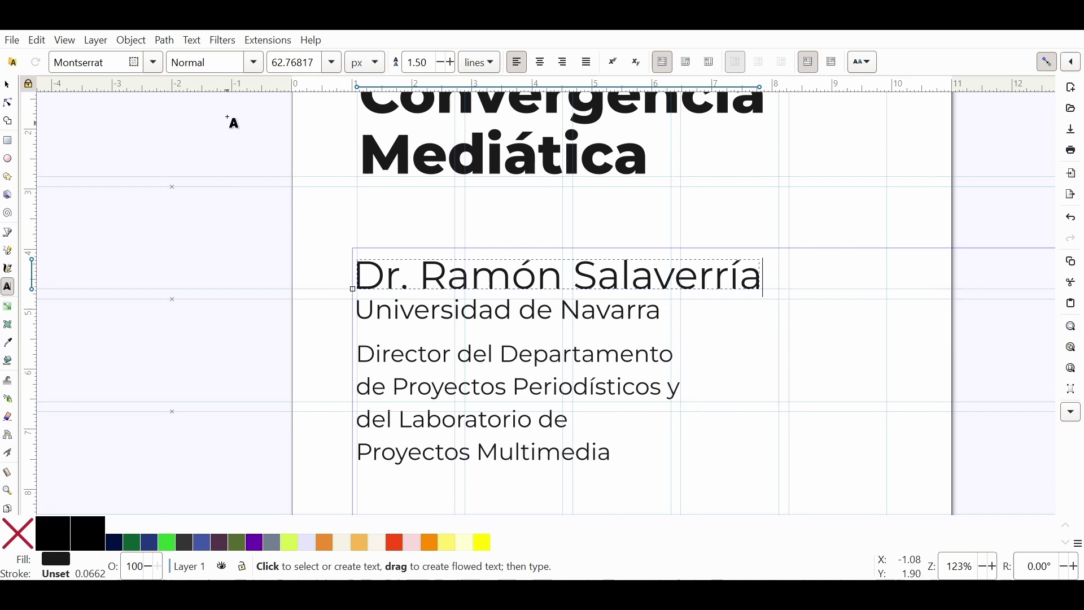
pyautogui.click(257, 66)
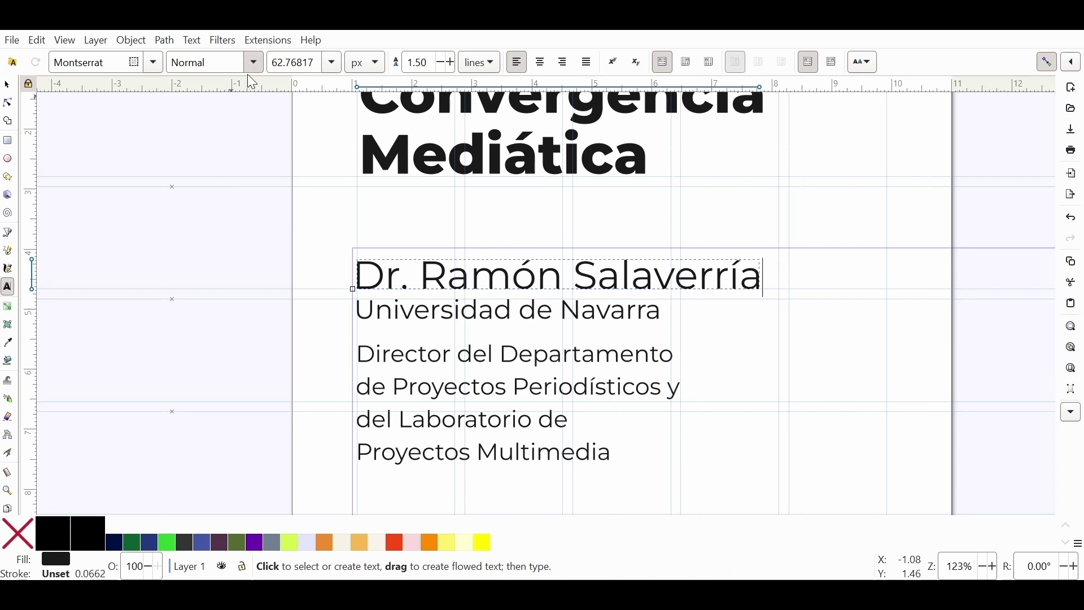
pyautogui.click(221, 277)
# Set 'Universidad de Navarra' to the Semi-Bold font style
pyautogui.click(8, 85)
pyautogui.click(456, 309)
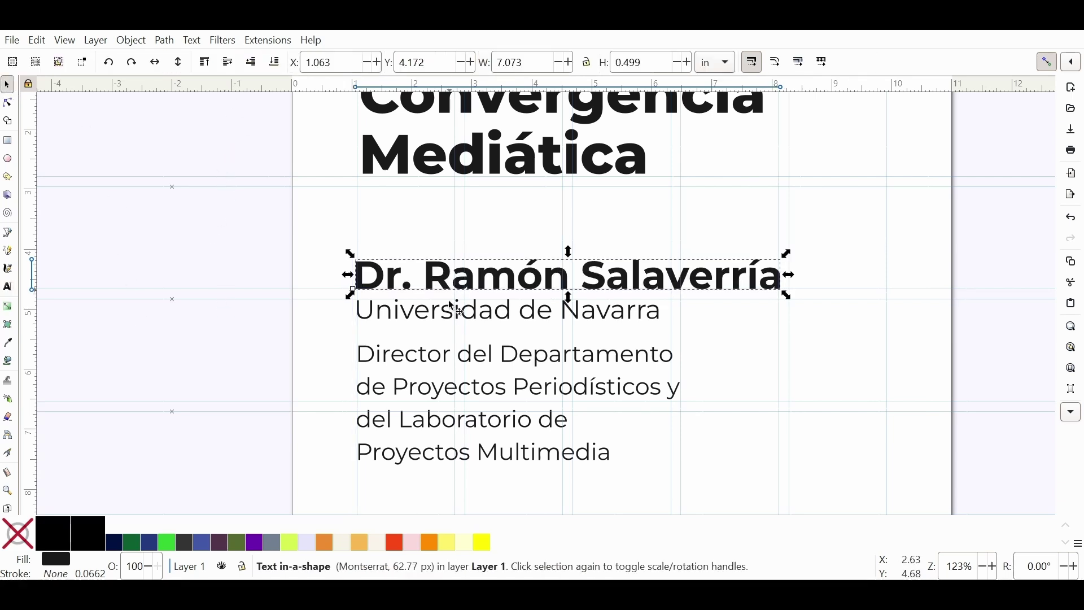
pyautogui.click(8, 287)
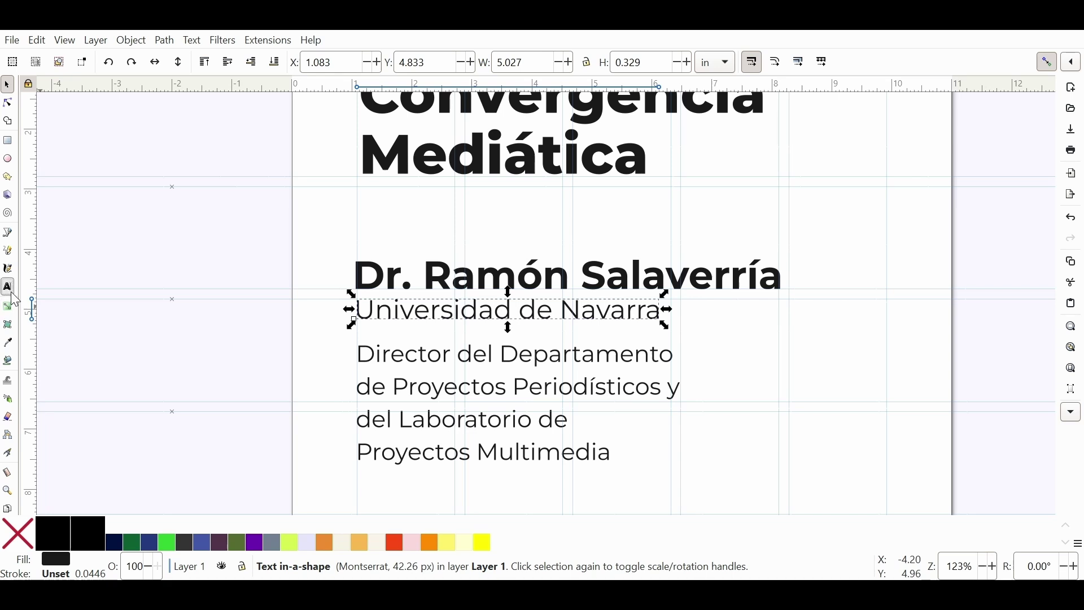
pyautogui.click(255, 65)
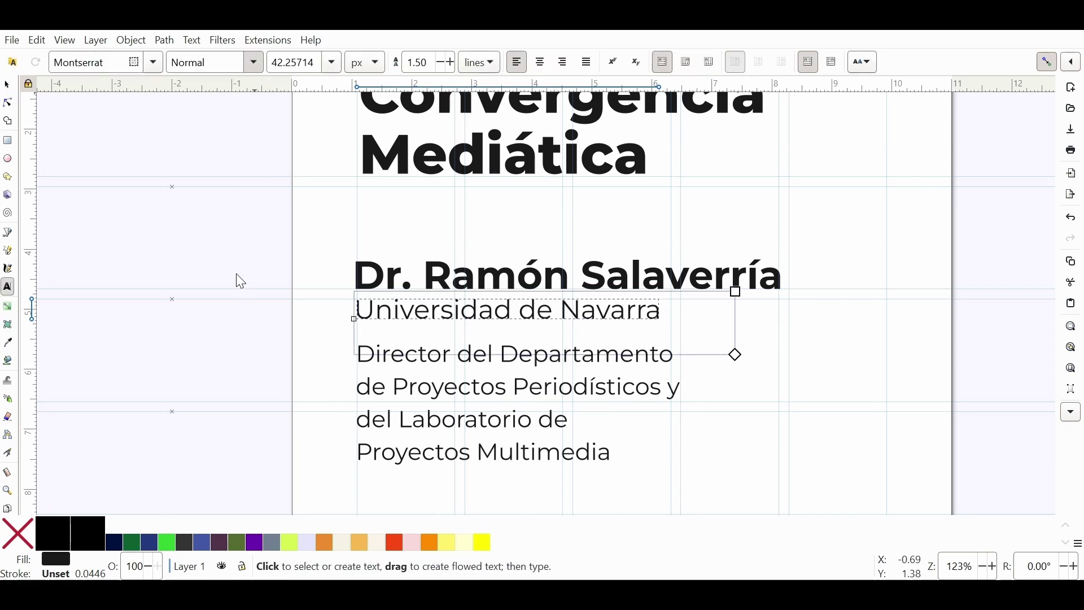
pyautogui.click(247, 278)
pyautogui.click(7, 85)
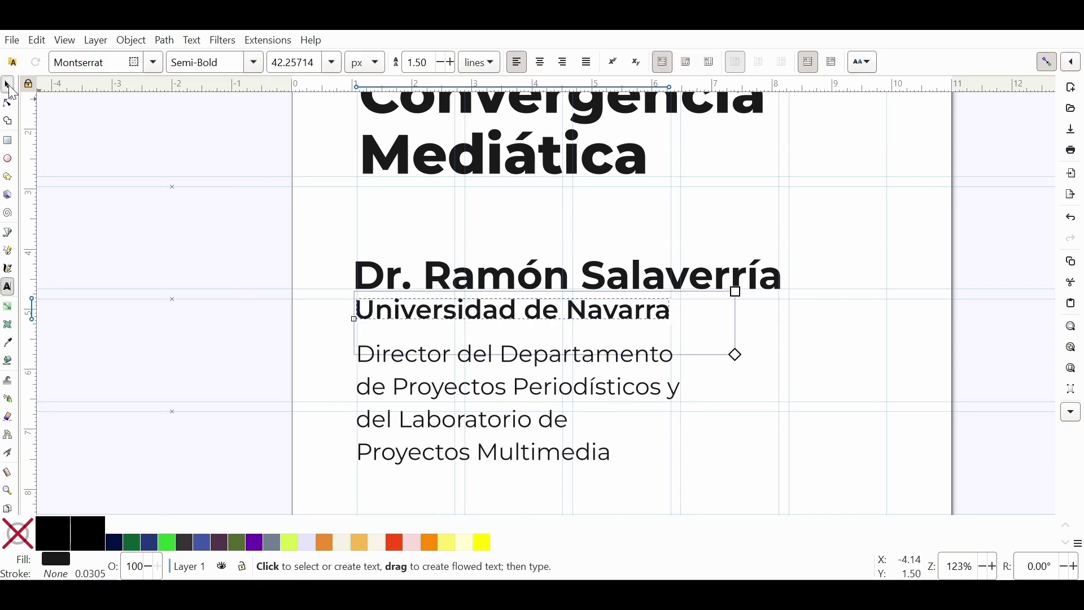
pyautogui.click(474, 368)
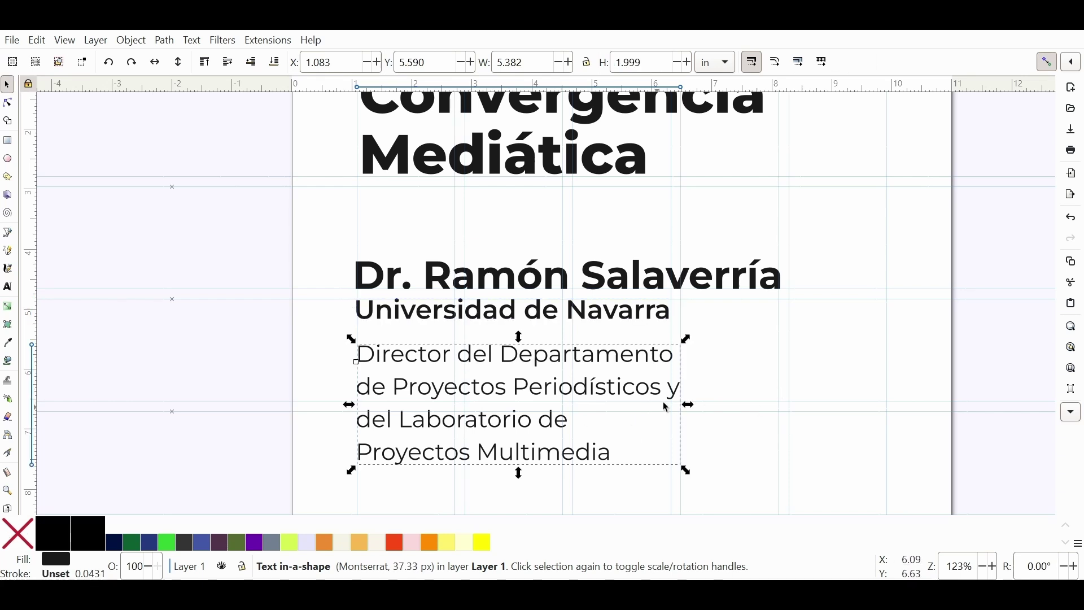
# Move the date text onto the page under the director title and shrink it
pyautogui.keyDown('ctrl'); pyautogui.scroll(-3, 676, 400); pyautogui.keyUp('ctrl')
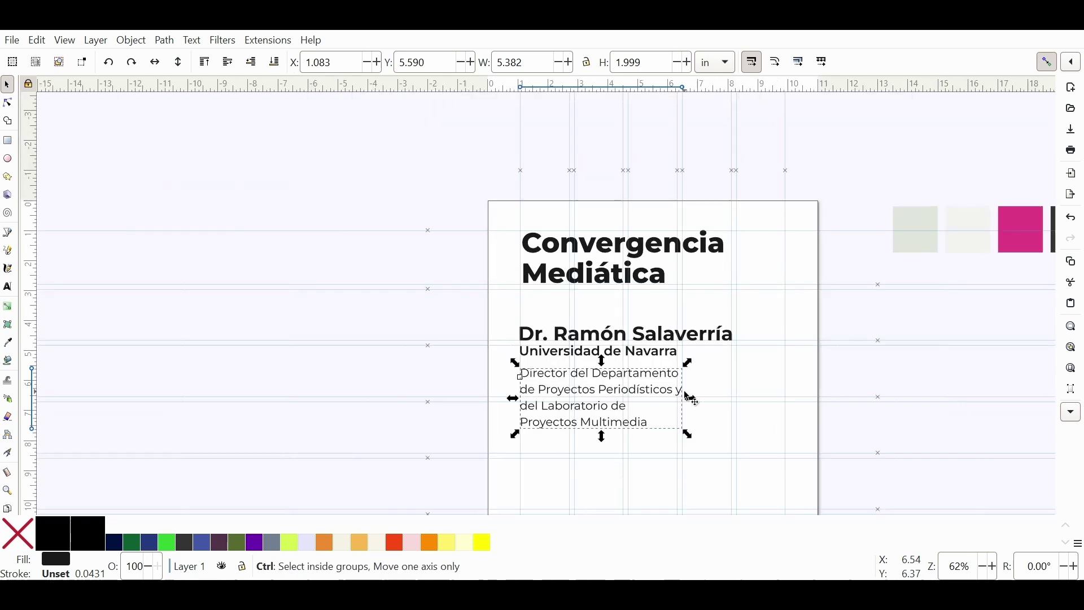
pyautogui.scroll(-6, 798, 403)
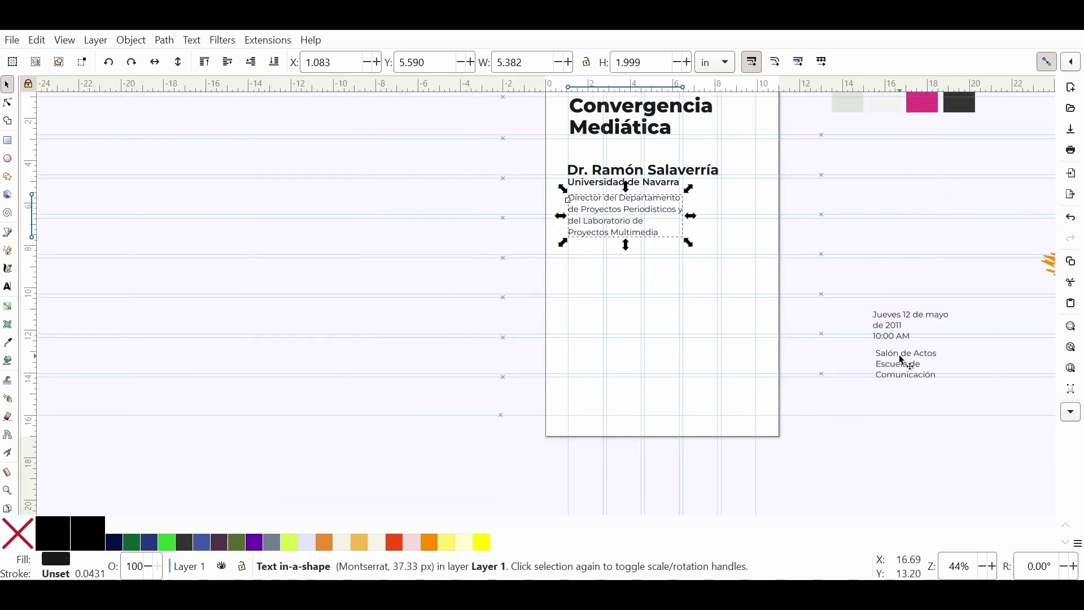
pyautogui.moveTo(914, 328); pyautogui.dragTo(655, 310)
pyautogui.moveTo(624, 274); pyautogui.dragTo(624, 264)
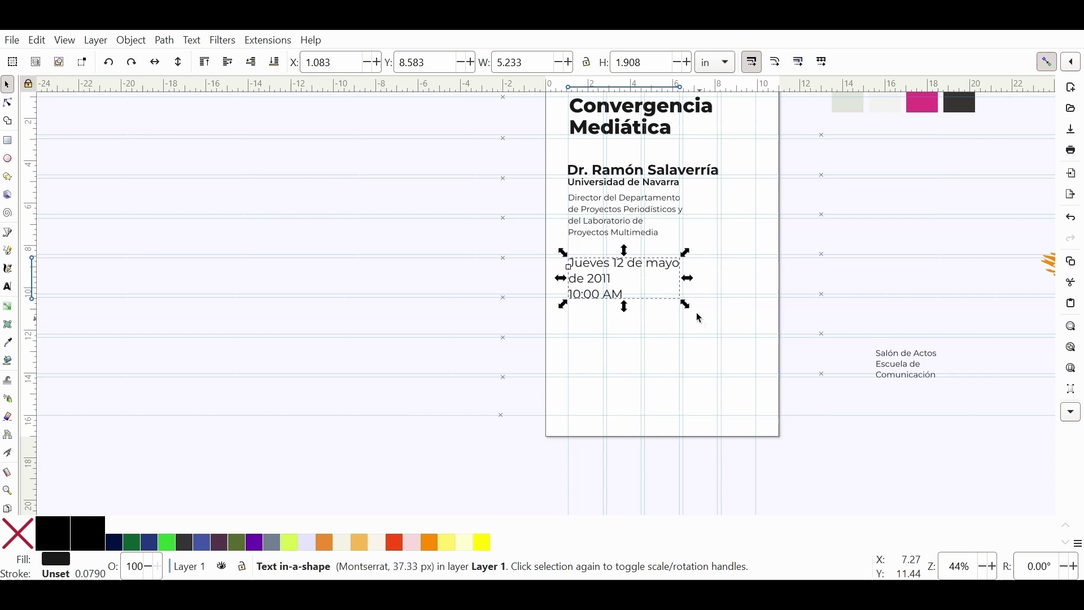
pyautogui.moveTo(688, 305); pyautogui.dragTo(686, 306)
# Fine-tune the date block's position and scale it down slightly to fit the column
pyautogui.keyDown('ctrl'); pyautogui.scroll(2, 682, 312); pyautogui.keyUp('ctrl')
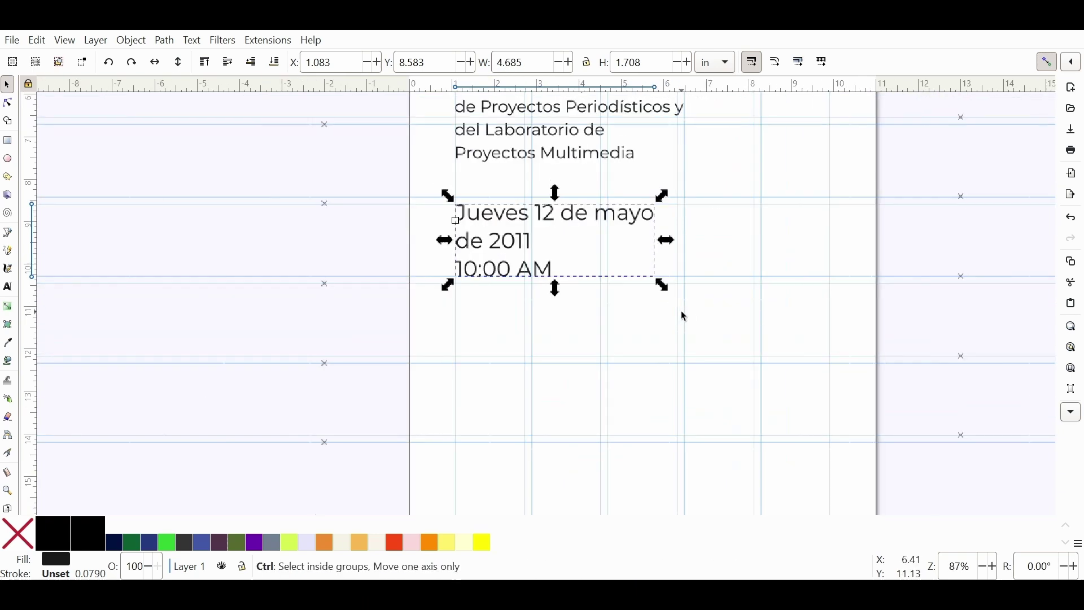
pyautogui.keyDown('ctrl'); pyautogui.scroll(1, 550, 338); pyautogui.keyUp('ctrl')
pyautogui.keyDown('ctrl'); pyautogui.scroll(-1, 556, 338); pyautogui.keyUp('ctrl')
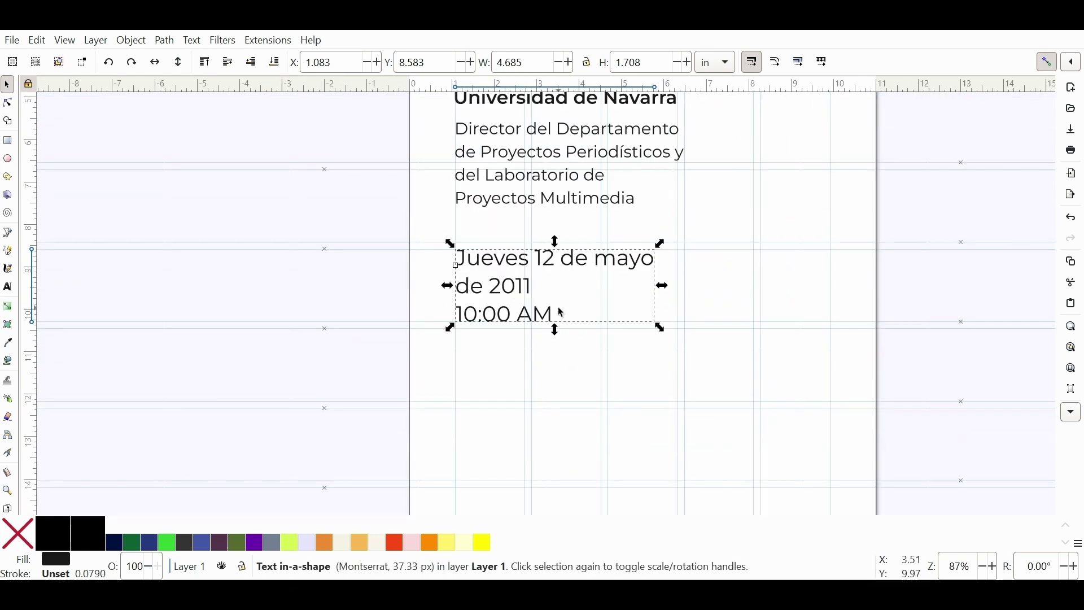
pyautogui.keyDown('ctrl'); pyautogui.scroll(-2, 557, 306); pyautogui.keyUp('ctrl')
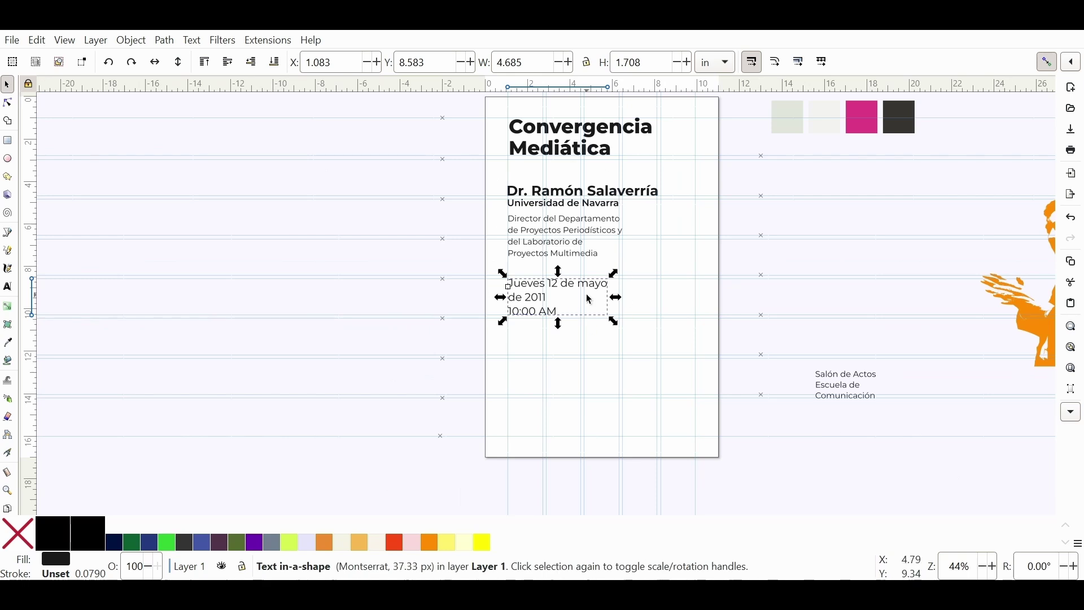
pyautogui.hscroll(-4, 587, 302)
pyautogui.keyDown('ctrl'); pyautogui.scroll(3, 700, 316); pyautogui.keyUp('ctrl')
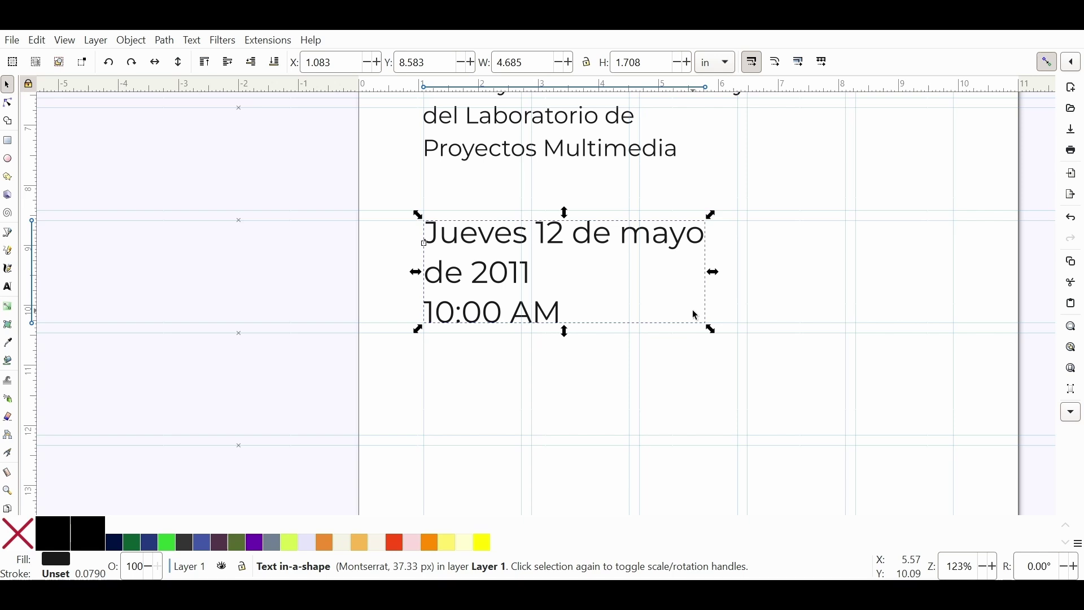
pyautogui.keyDown('ctrl'); pyautogui.scroll(-2, 692, 309); pyautogui.keyUp('ctrl')
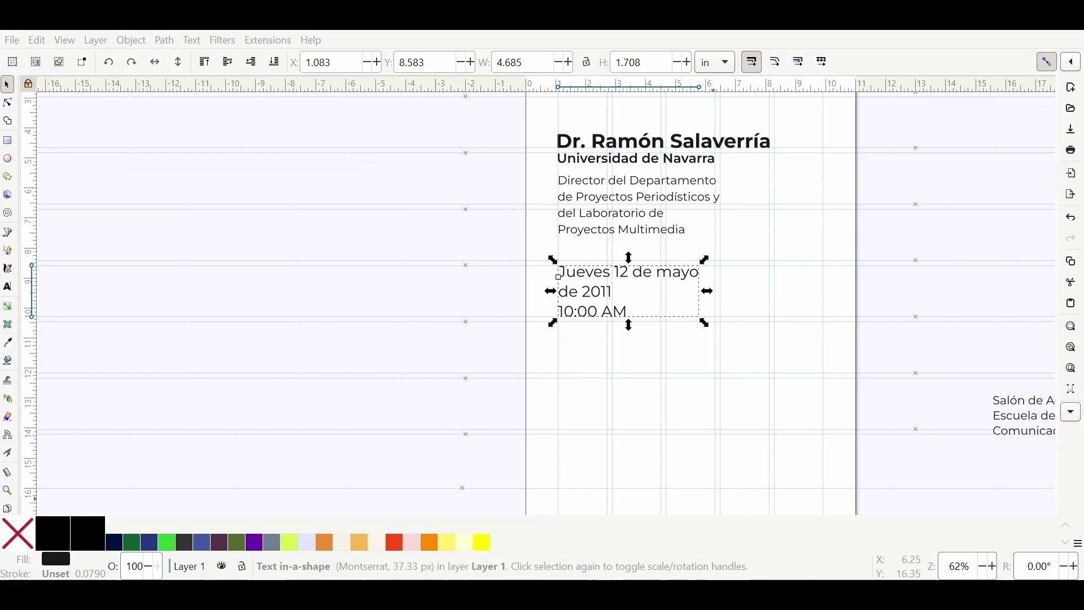
pyautogui.hotkey('ctrl', 'z')
pyautogui.moveTo(596, 298); pyautogui.dragTo(597, 308)
pyautogui.moveTo(672, 319); pyautogui.dragTo(673, 313)
pyautogui.moveTo(601, 307); pyautogui.dragTo(591, 309)
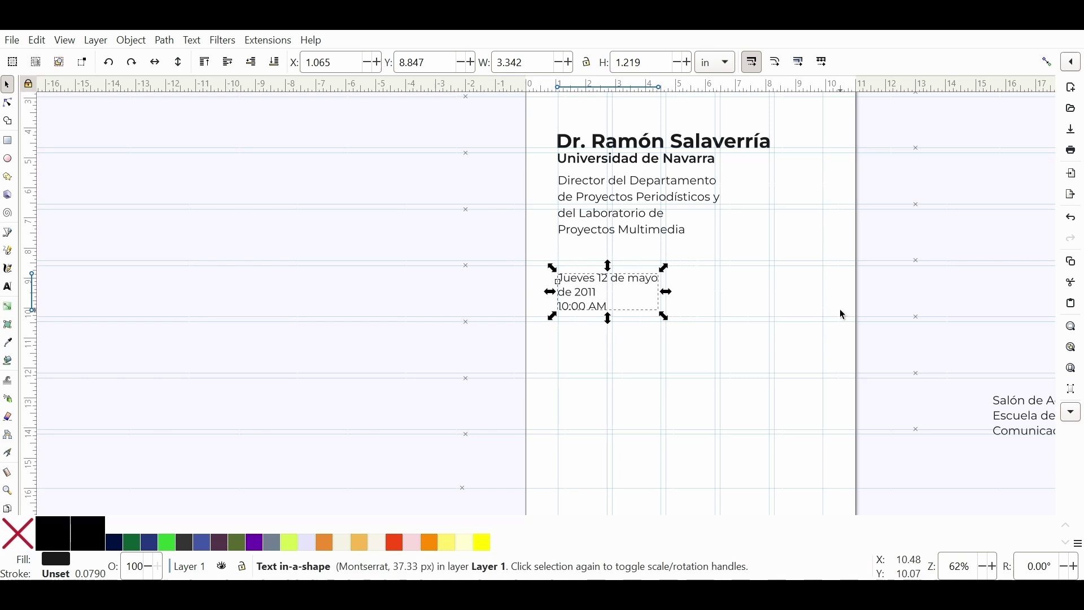
# Switch 'Jueves 12 de mayo de 2011 10:00 AM' to Semi-Bold, then deselect everything
pyautogui.click(7, 287)
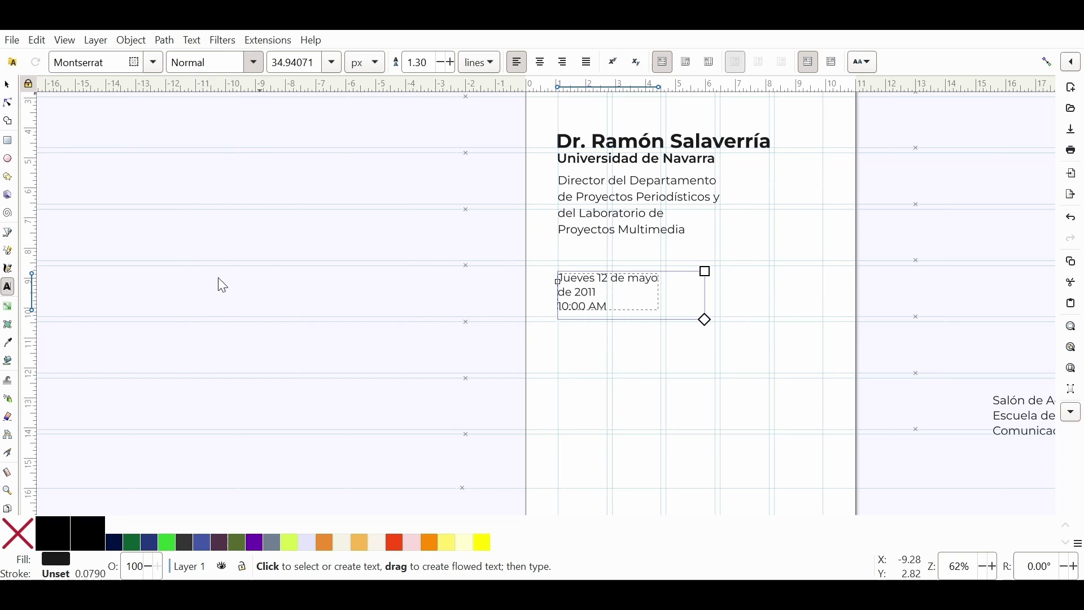
pyautogui.press('Down')
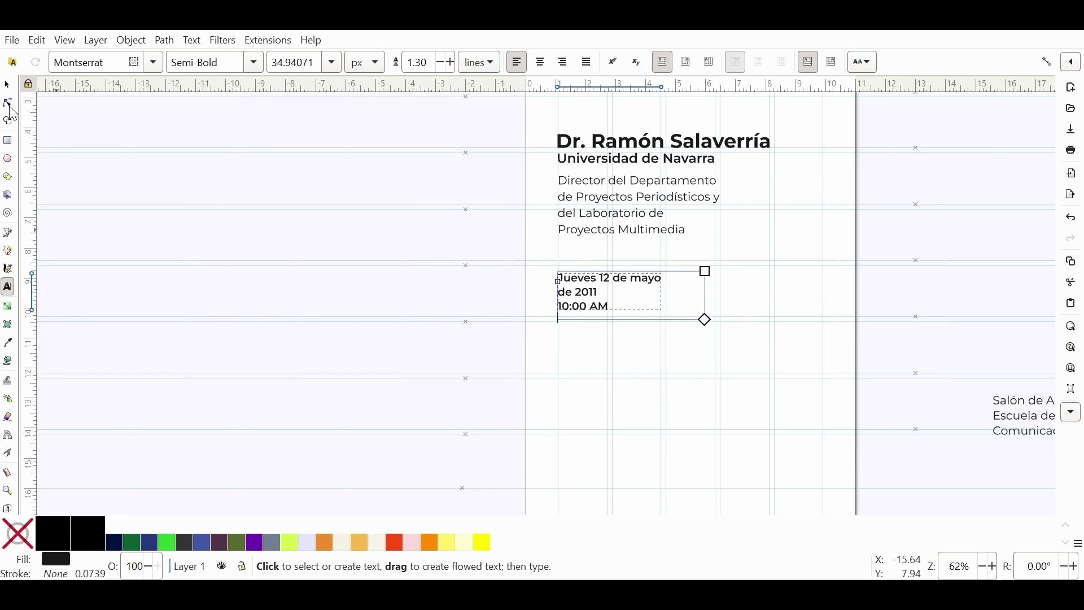
pyautogui.click(7, 85)
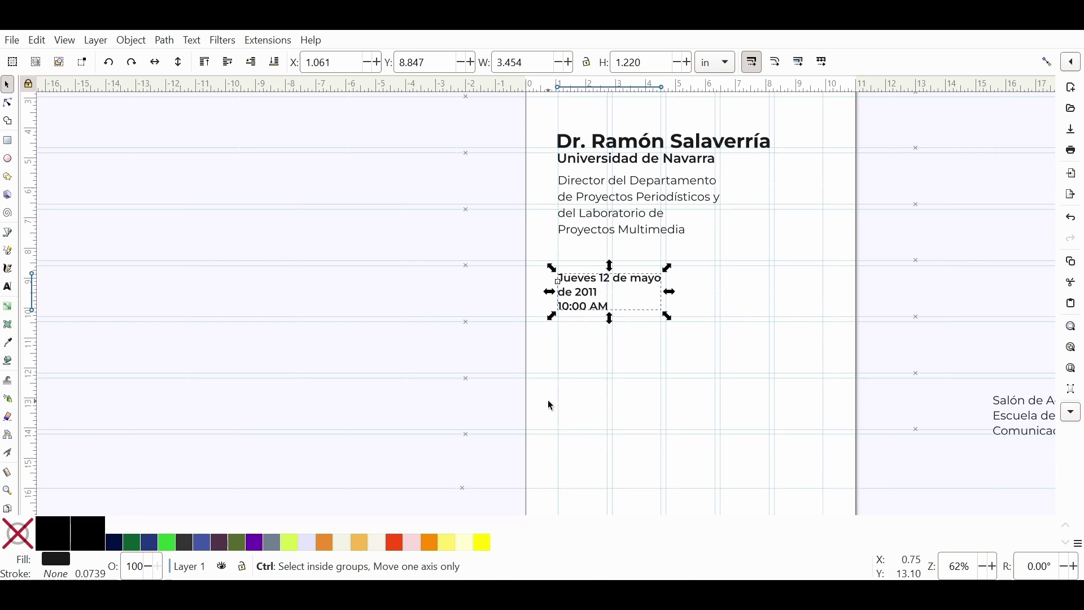
pyautogui.keyDown('ctrl'); pyautogui.scroll(1, 547, 401); pyautogui.keyUp('ctrl')
pyautogui.keyDown('ctrl'); pyautogui.scroll(-2, 782, 323); pyautogui.keyUp('ctrl')
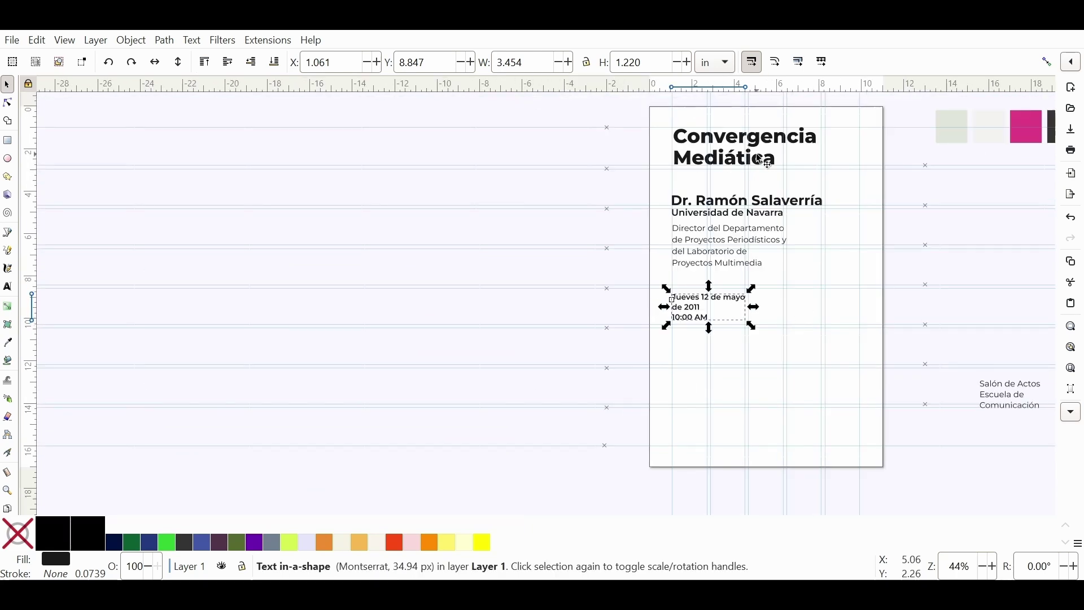
pyautogui.click(804, 208)
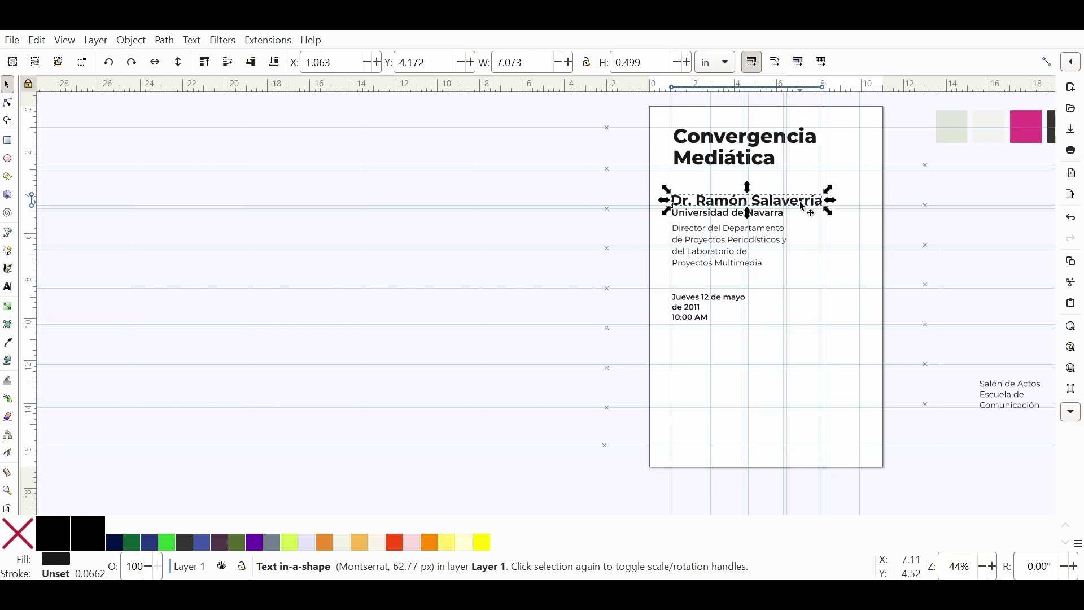
pyautogui.click(736, 305)
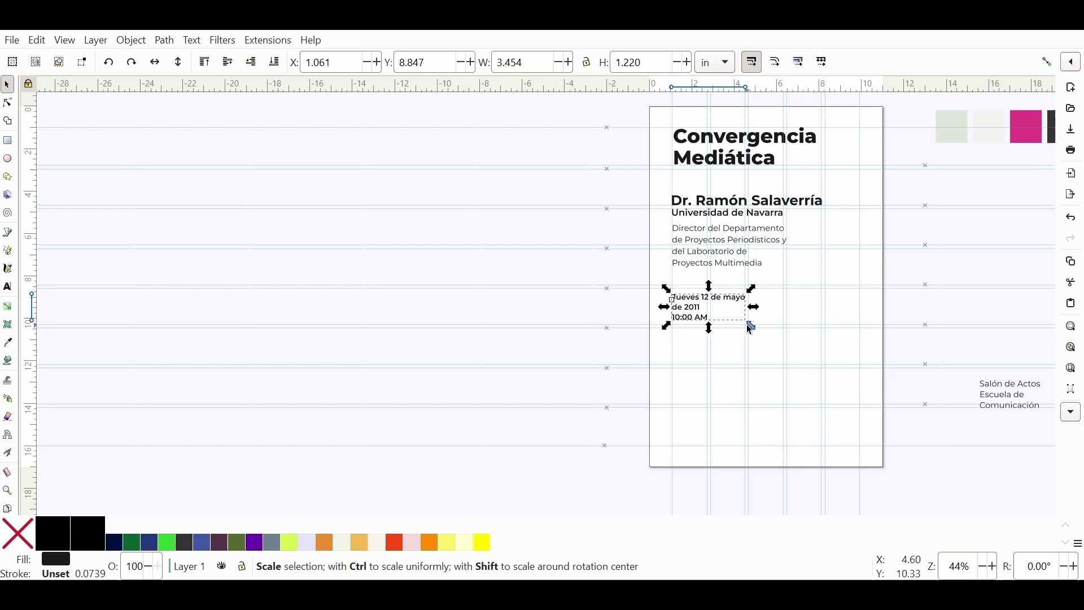
pyautogui.press('Escape')
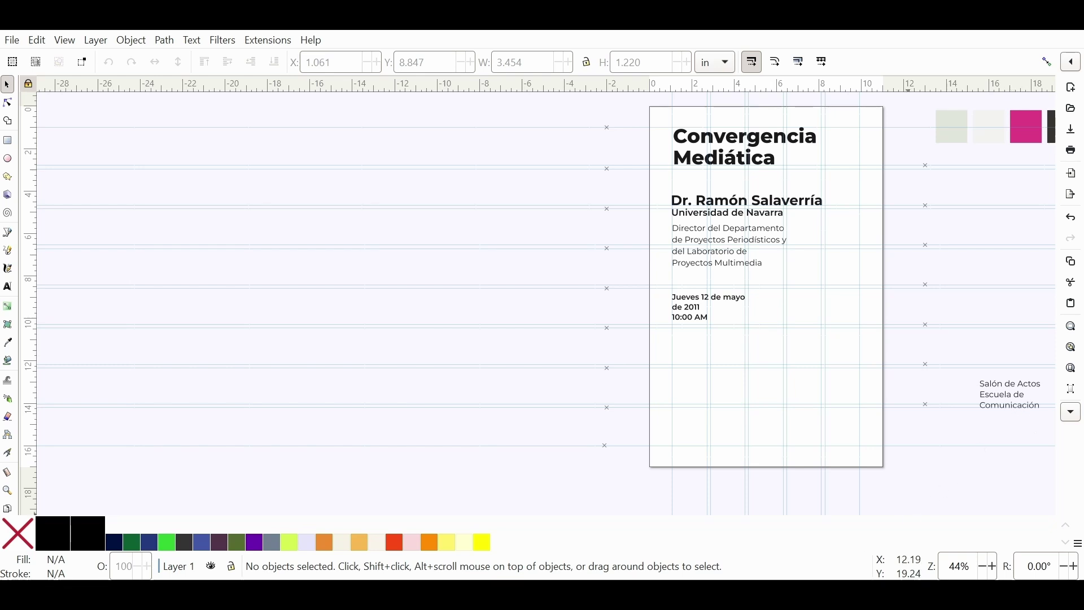
# Drag the venue text 'Salón de Actos Escuela de Comunicación' from the margin to beneath the date block
pyautogui.moveTo(1025, 391); pyautogui.dragTo(712, 383)
pyautogui.click(868, 434)
pyautogui.scroll(1, 867, 436)
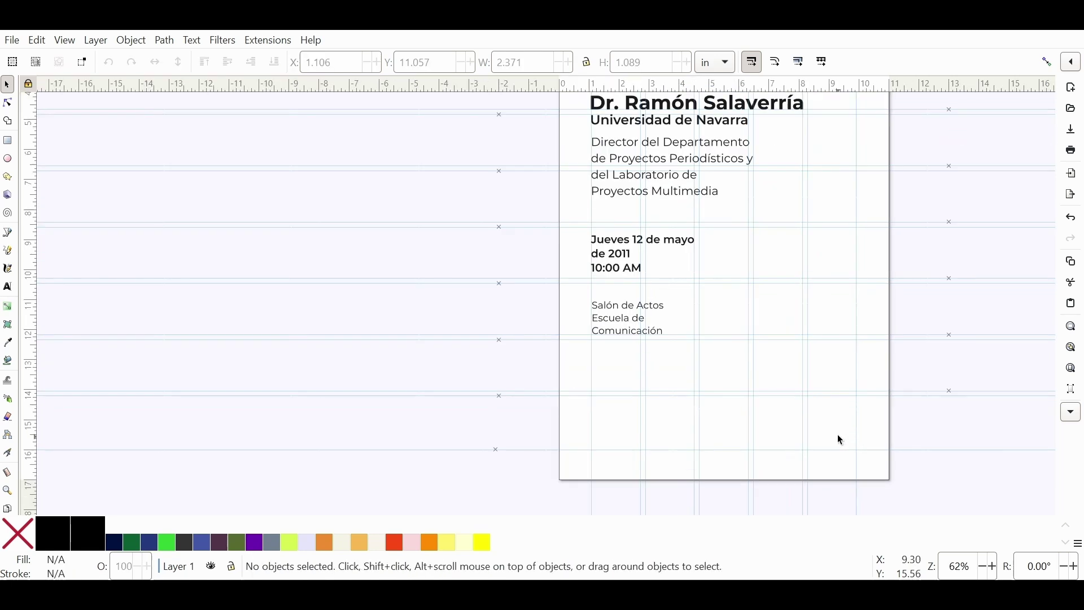
pyautogui.scroll(3, 837, 435)
pyautogui.scroll(2, 842, 426)
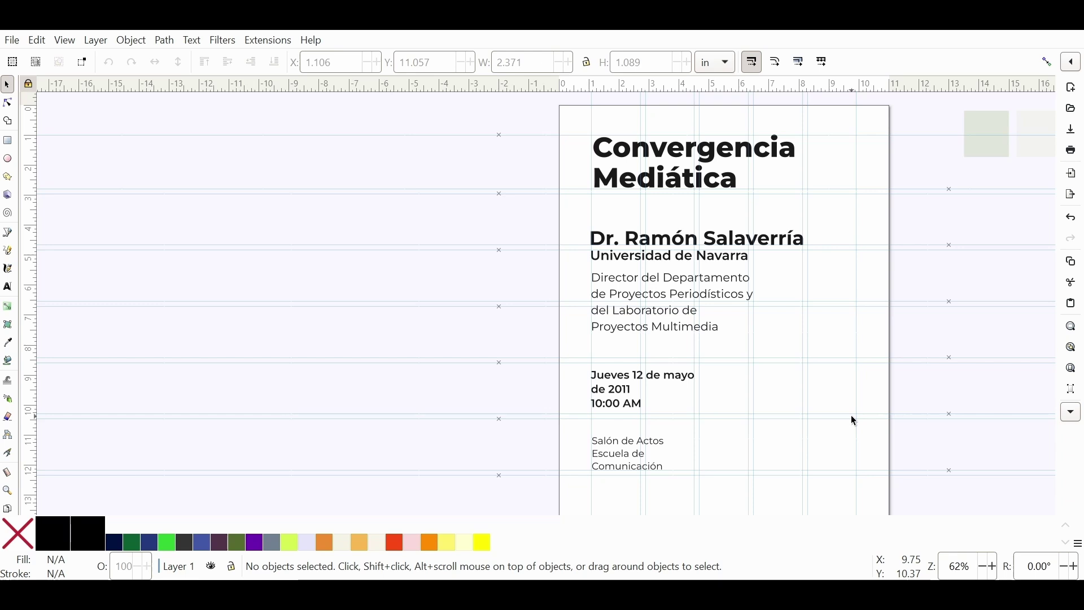
pyautogui.keyDown('ctrl'); pyautogui.scroll(-2, 858, 407); pyautogui.keyUp('ctrl')
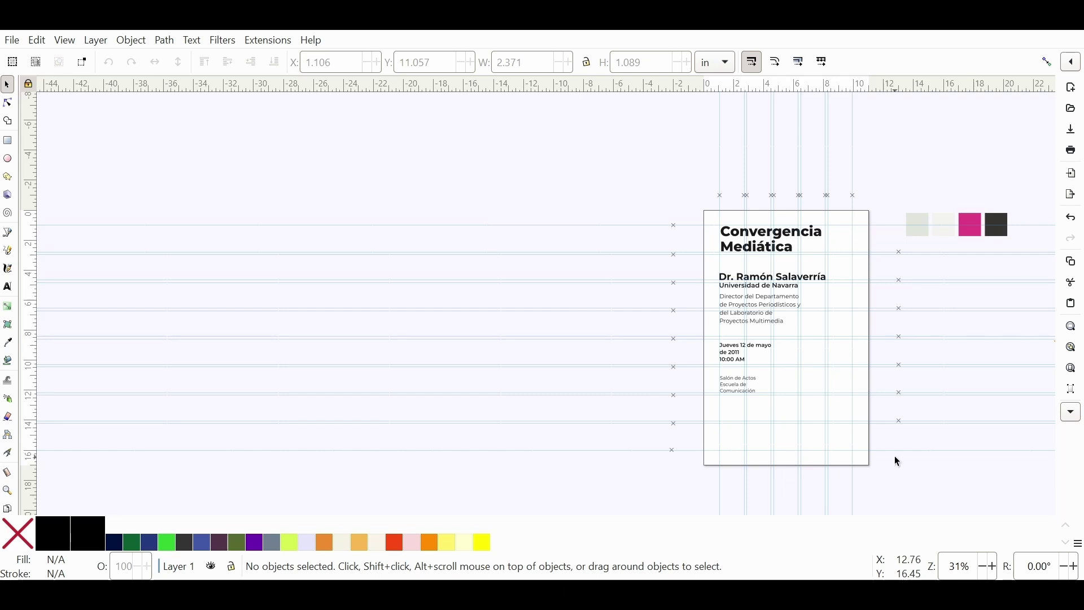
# Paste the orange speaker silhouette, enable snapping, and move it into the poster's lower right
pyautogui.hotkey('ctrl', 'v')
pyautogui.moveTo(897, 460); pyautogui.dragTo(901, 383)
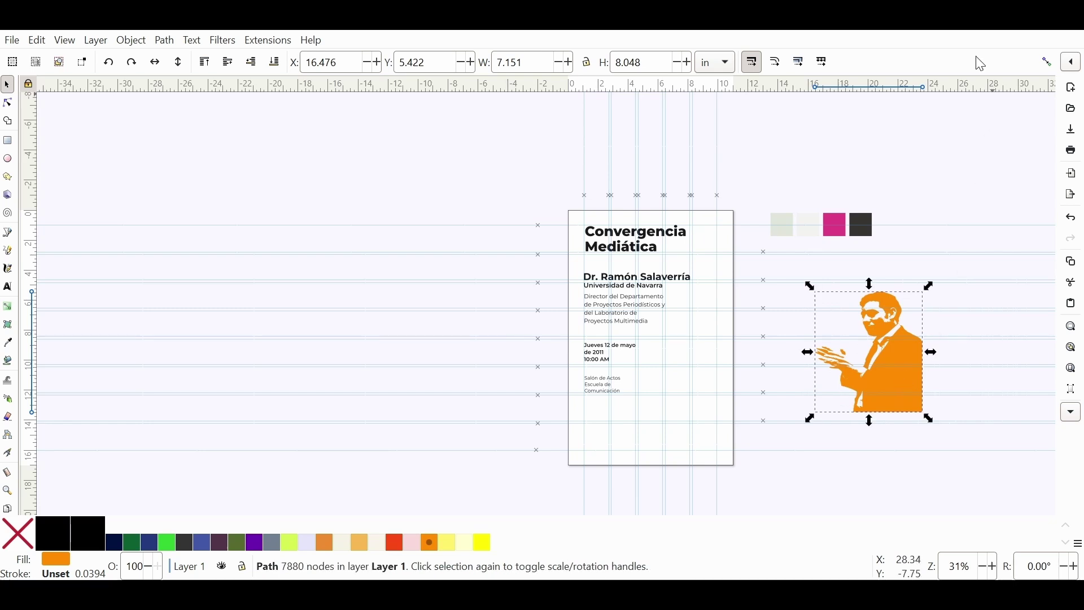
pyautogui.click(1047, 63)
pyautogui.moveTo(886, 408); pyautogui.dragTo(703, 449)
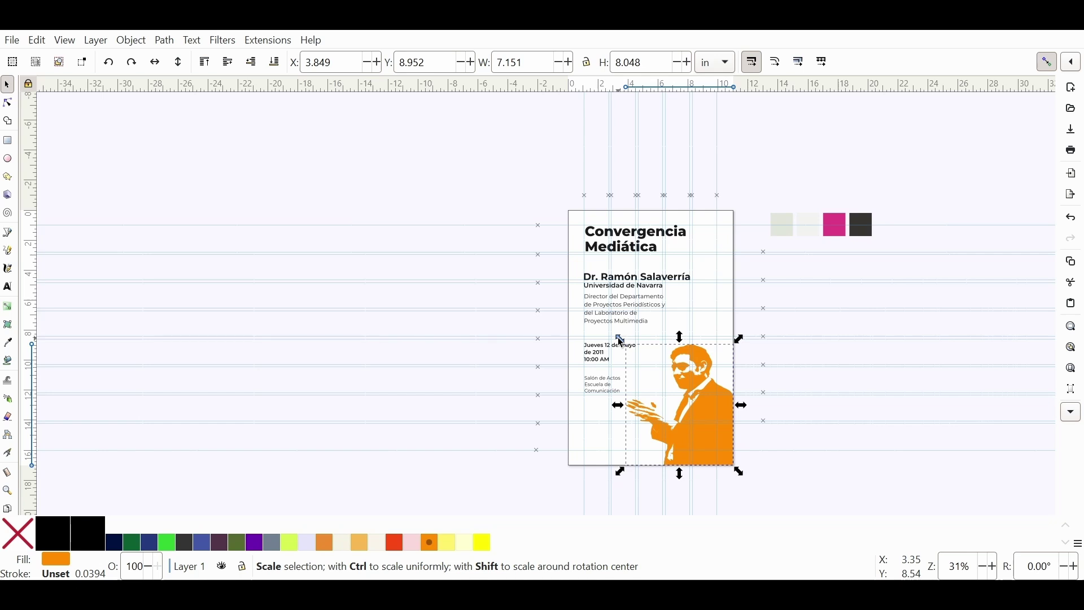
# Enlarge the orange silhouette to about 10.28 × 11.57 in, filling the lower right
pyautogui.moveTo(621, 341); pyautogui.dragTo(595, 295)
pyautogui.click(926, 496)
pyautogui.press('-')
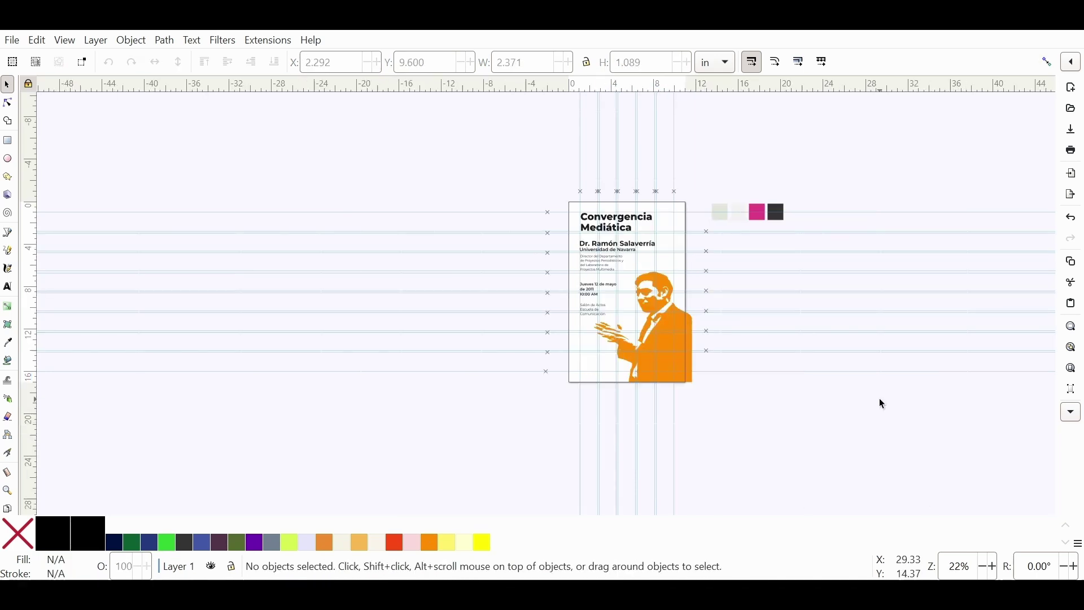
pyautogui.scroll(2, 879, 398)
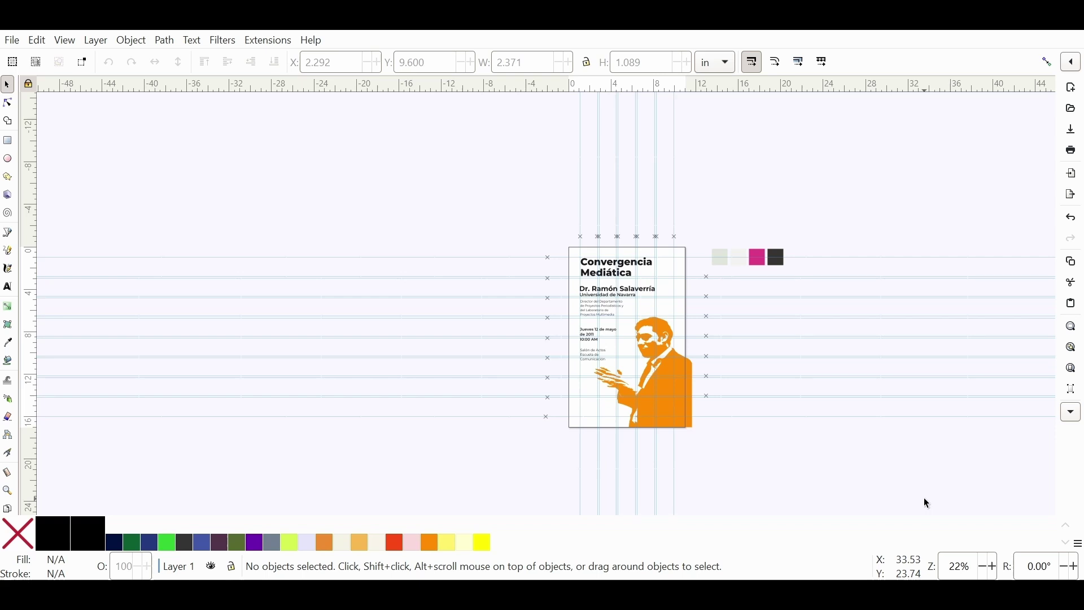
pyautogui.keyDown('ctrl'); pyautogui.scroll(2, 706, 450); pyautogui.keyUp('ctrl')
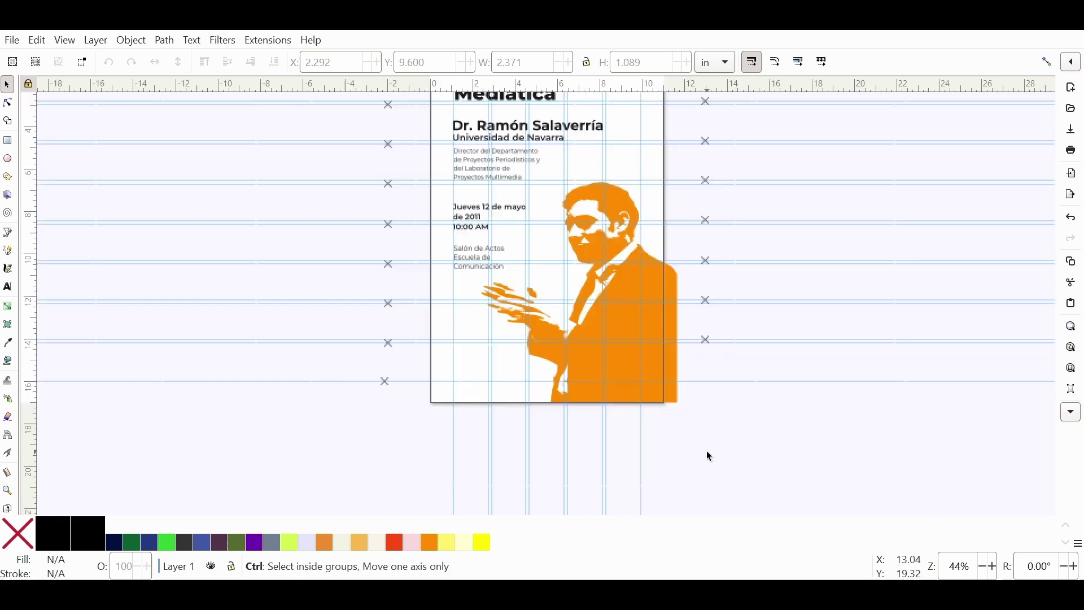
pyautogui.click(621, 299)
pyautogui.scroll(4, 593, 291)
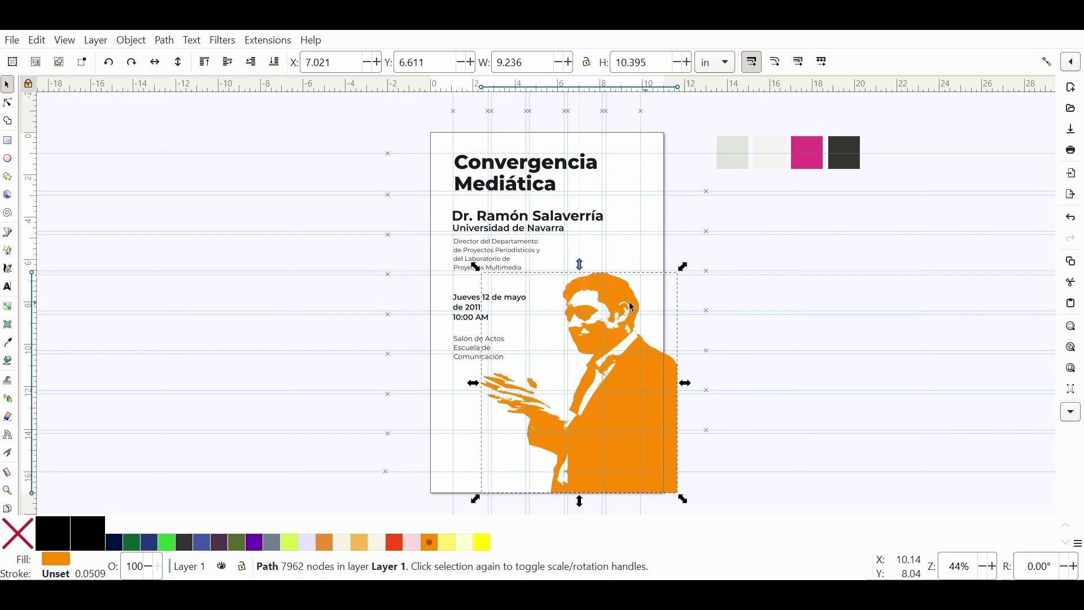
pyautogui.moveTo(580, 264); pyautogui.dragTo(580, 257)
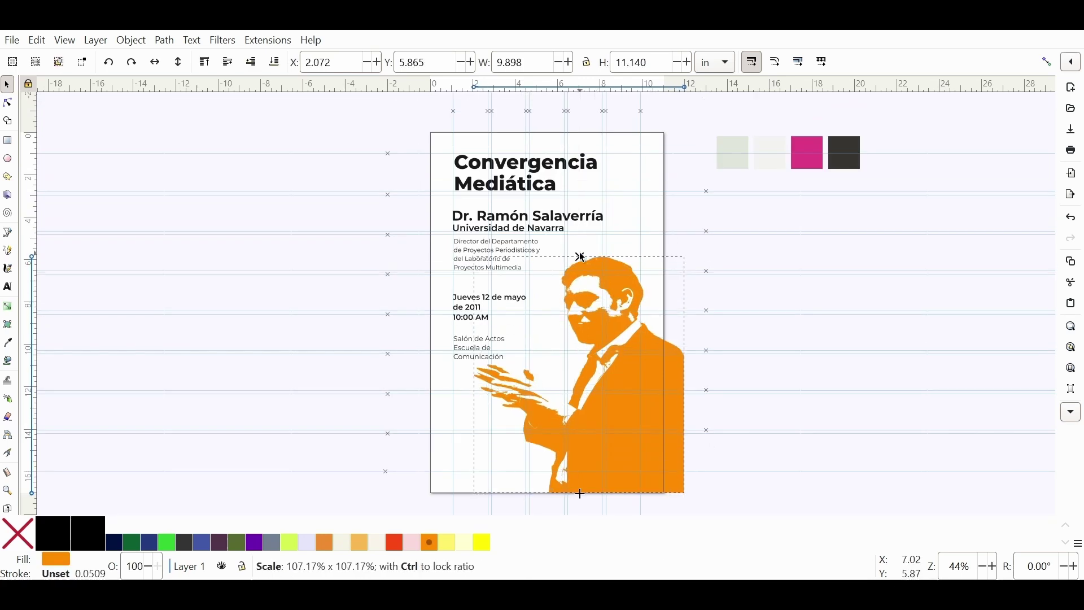
pyautogui.moveTo(649, 460); pyautogui.dragTo(762, 466)
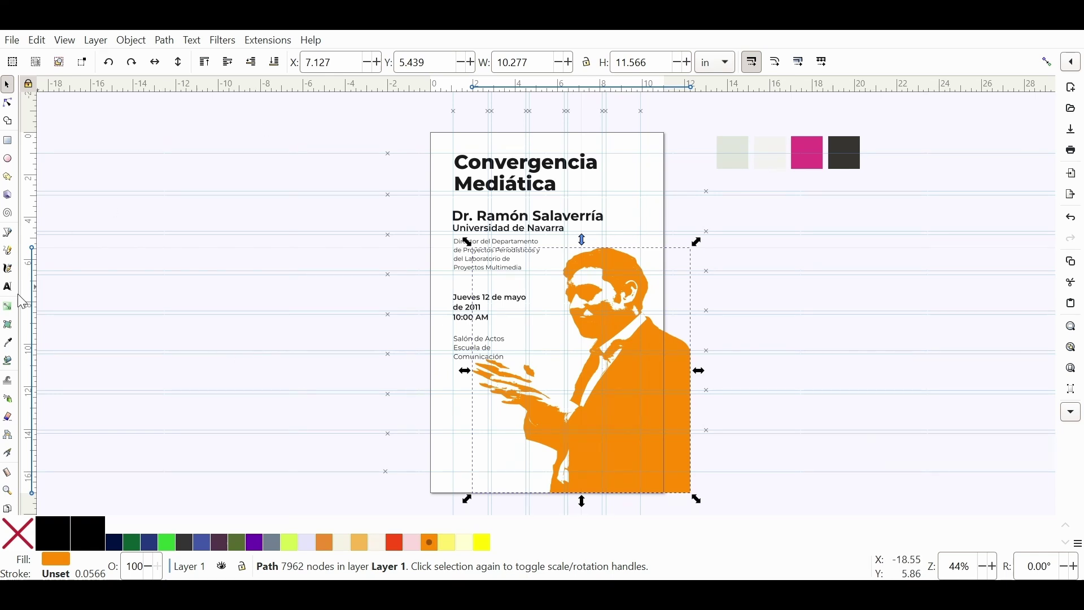
# Draw a rectangle over the poster area to use for trimming the silhouette
pyautogui.click(7, 140)
pyautogui.moveTo(471, 239)
pyautogui.mouseDown()
pyautogui.moveTo(550, 382)
pyautogui.moveTo(660, 508)
pyautogui.moveTo(661, 493)
pyautogui.mouseUp()
pyautogui.click(13, 87)
pyautogui.press('Delete')
pyautogui.click(7, 141)
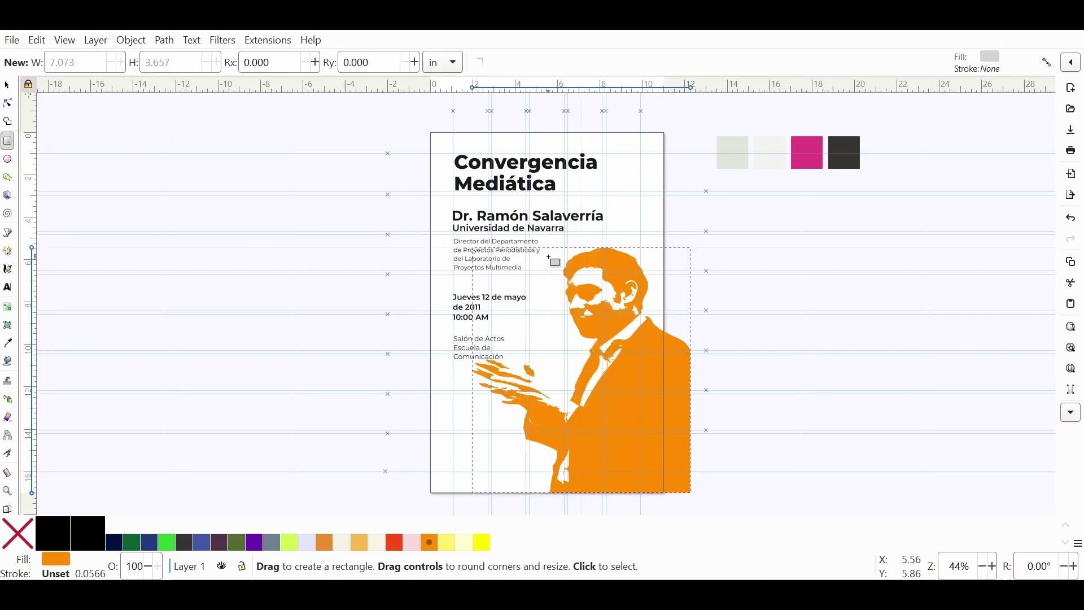
# Clip the orange silhouette flush to the page's right and bottom edges, about 9.011 × 11.561 in
pyautogui.hotkey('ctrl', 'z')
pyautogui.press('s')
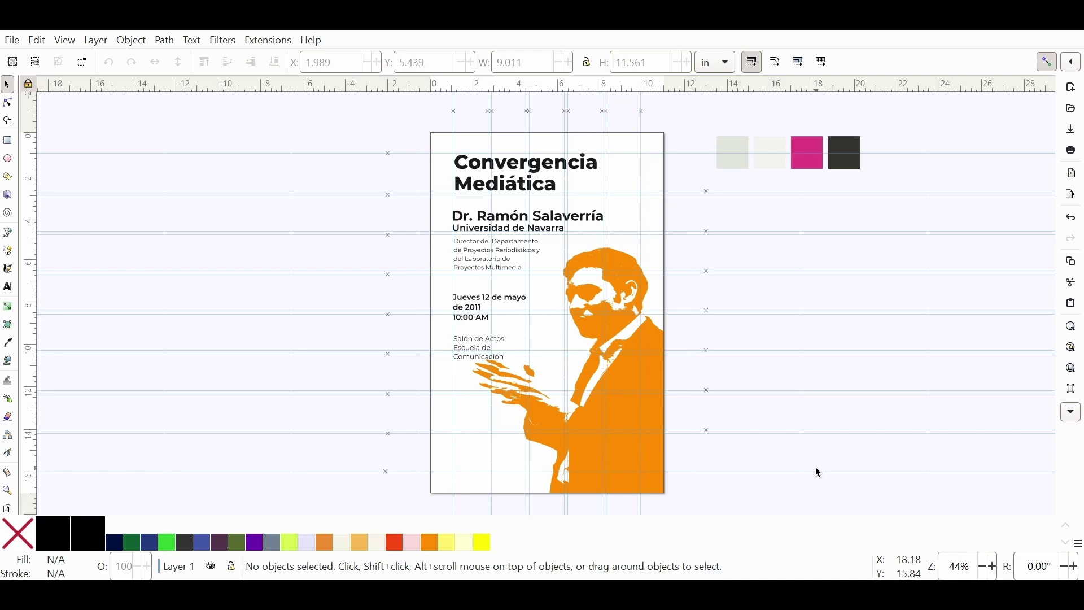
# Draw a grey square on the lower poster and duplicate it
pyautogui.hscroll(-2, 535, 411)
pyautogui.scroll(2, 638, 431)
pyautogui.keyDown('ctrl'); pyautogui.scroll(2, 635, 432); pyautogui.keyUp('ctrl')
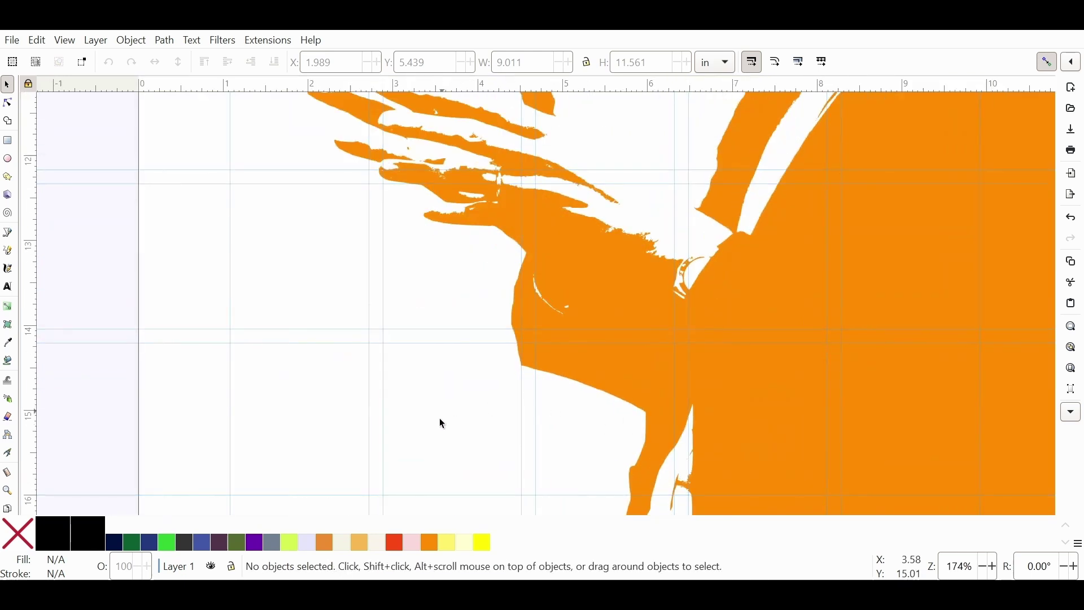
pyautogui.scroll(-2, 481, 330)
pyautogui.scroll(1, 482, 301)
pyautogui.scroll(-3, 483, 300)
pyautogui.hscroll(1, 483, 301)
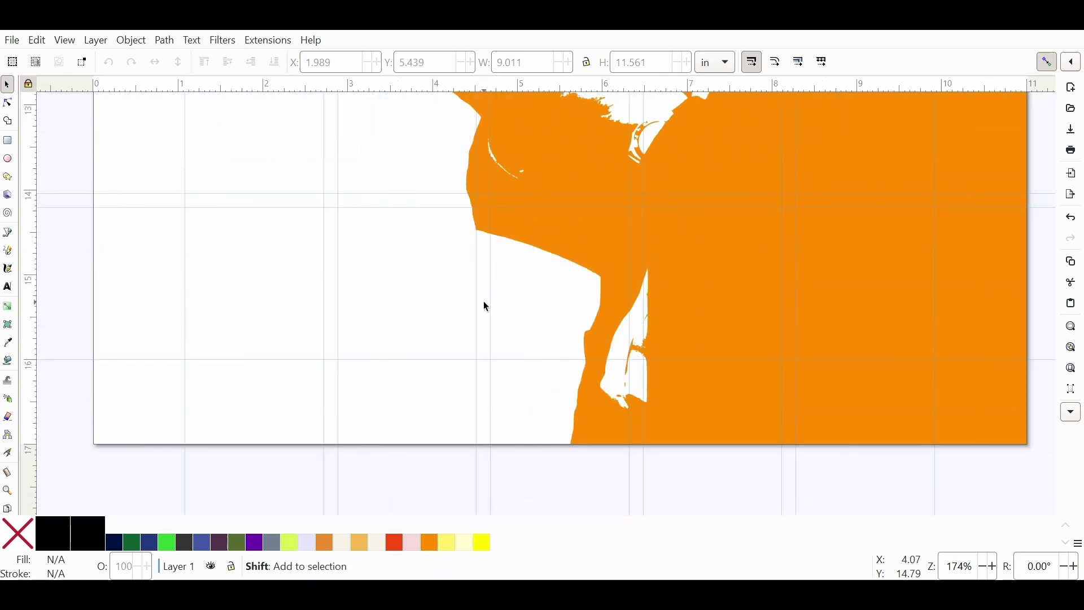
pyautogui.keyDown('ctrl'); pyautogui.scroll(-2, 754, 305); pyautogui.keyUp('ctrl')
pyautogui.scroll(1, 758, 308)
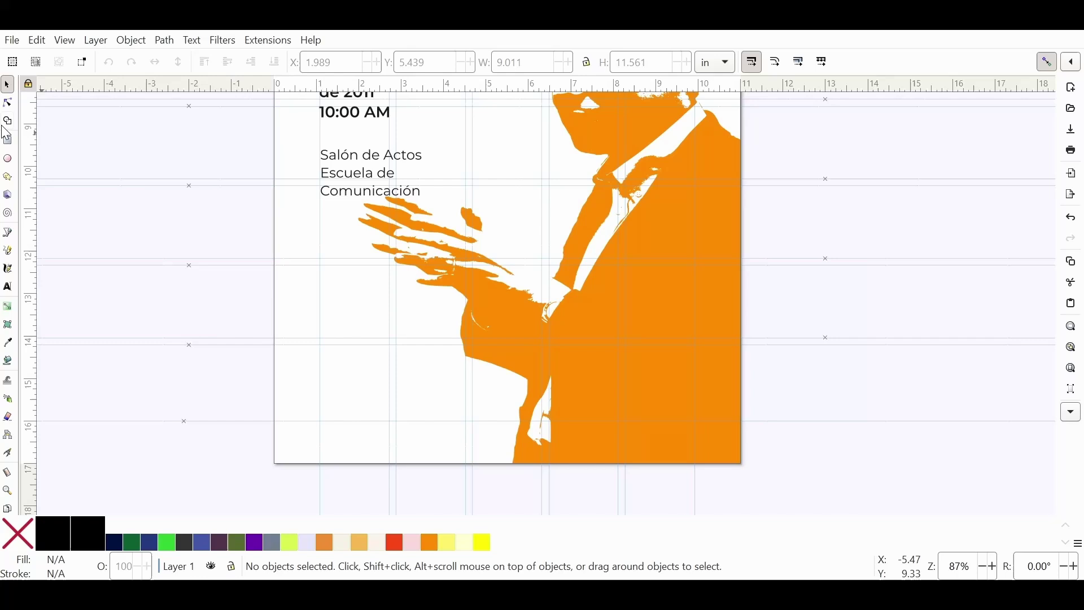
pyautogui.press('r')
pyautogui.moveTo(387, 342)
pyautogui.mouseDown()
pyautogui.moveTo(317, 346)
pyautogui.moveTo(316, 418)
pyautogui.mouseUp()
pyautogui.press('s')
pyautogui.hotkey('ctrl', 'd')
# Arrange the grey square copies into checker positions, resizing one to fit its grid cell
pyautogui.moveTo(383, 389); pyautogui.dragTo(467, 331)
pyautogui.scroll(3, 444, 294)
pyautogui.moveTo(441, 369); pyautogui.dragTo(440, 377)
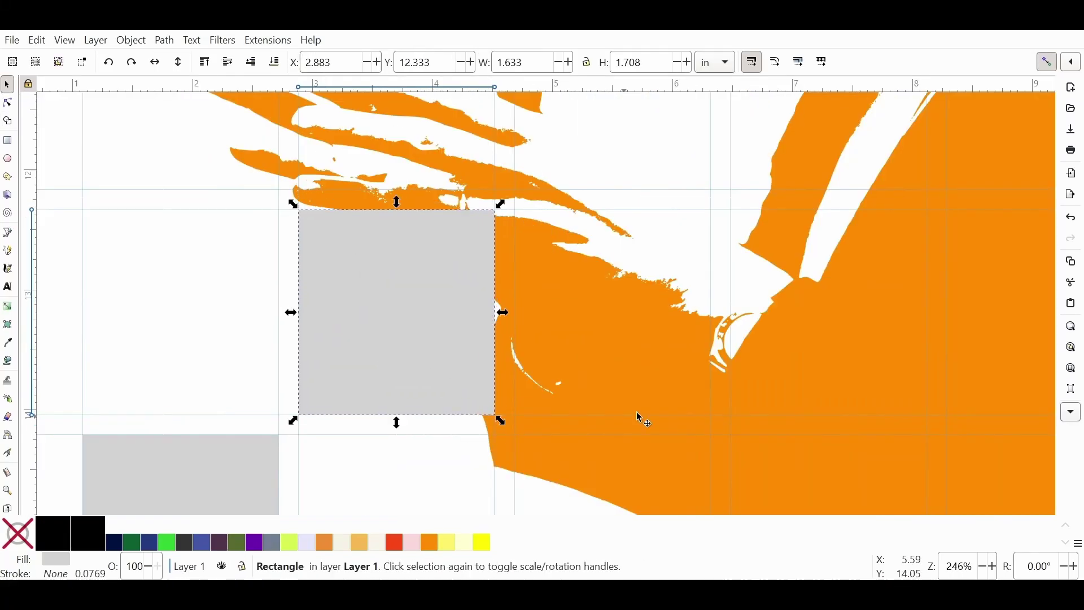
pyautogui.moveTo(641, 416); pyautogui.dragTo(824, 303)
pyautogui.keyDown('ctrl'); pyautogui.scroll(-2, 806, 271); pyautogui.keyUp('ctrl')
pyautogui.keyDown('ctrl'); pyautogui.scroll(2, 824, 303); pyautogui.keyUp('ctrl')
pyautogui.keyDown('ctrl'); pyautogui.scroll(-1, 950, 368); pyautogui.keyUp('ctrl')
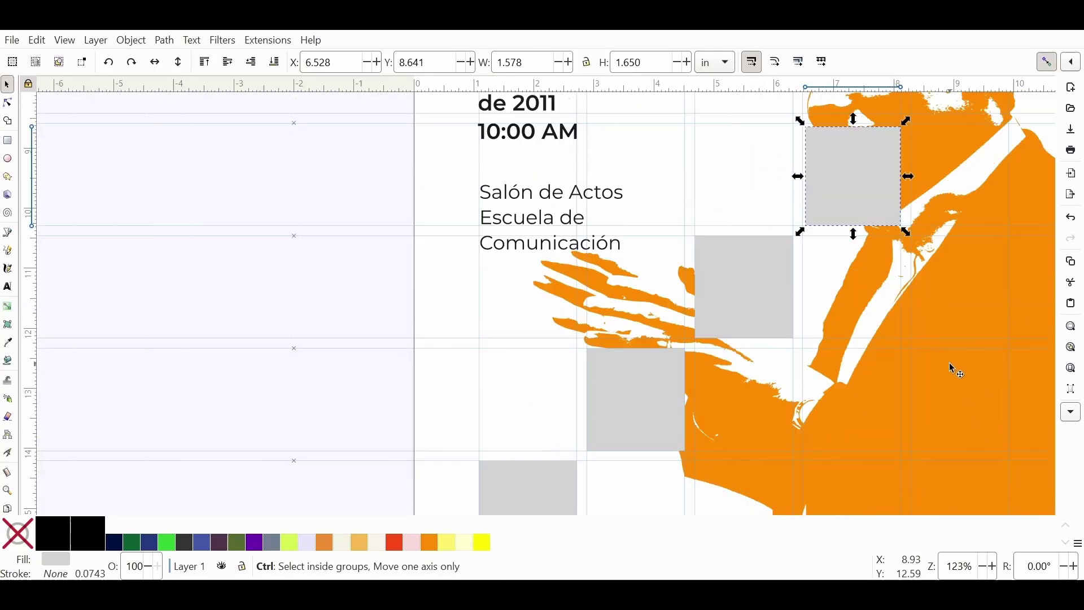
pyautogui.keyDown('ctrl'); pyautogui.scroll(-2, 950, 367); pyautogui.keyUp('ctrl')
pyautogui.click(845, 357)
pyautogui.keyDown('ctrl'); pyautogui.scroll(4, 844, 356); pyautogui.keyUp('ctrl')
pyautogui.moveTo(938, 434); pyautogui.dragTo(933, 448)
pyautogui.keyDown('ctrl'); pyautogui.scroll(-2, 932, 449); pyautogui.keyUp('ctrl')
pyautogui.moveTo(845, 446); pyautogui.dragTo(856, 431)
pyautogui.keyDown('ctrl'); pyautogui.scroll(-3, 856, 431); pyautogui.keyUp('ctrl')
# Draw another grey square beside the speaker's head and select the squares together
pyautogui.press('r')
pyautogui.keyDown('ctrl'); pyautogui.scroll(4, 900, 211); pyautogui.keyUp('ctrl')
pyautogui.moveTo(900, 211); pyautogui.dragTo(991, 374)
pyautogui.press('s')
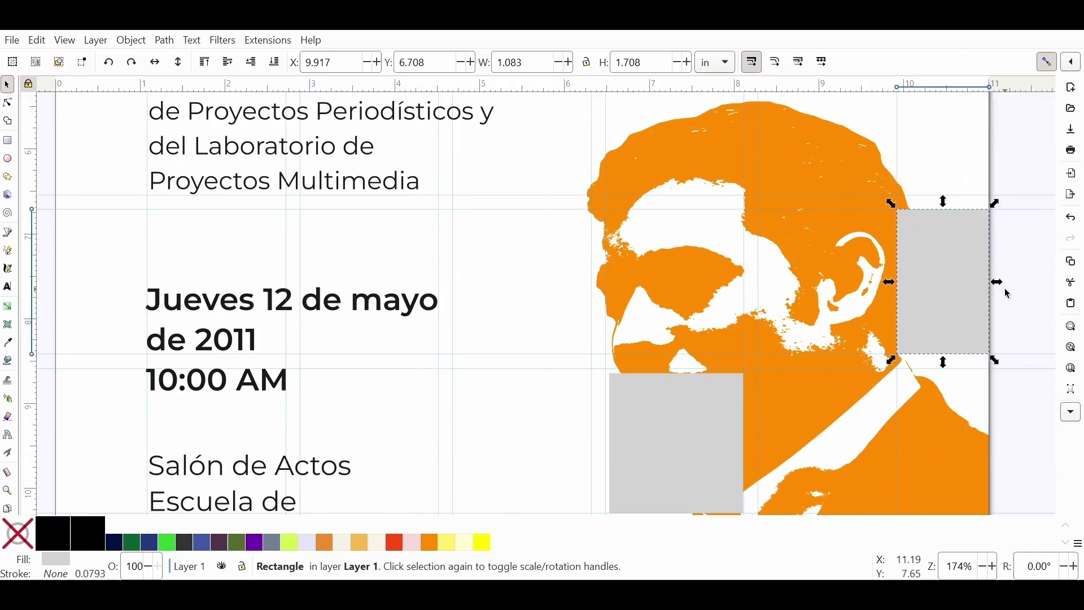
pyautogui.press('Escape')
pyautogui.keyDown('ctrl'); pyautogui.scroll(-4, 781, 402); pyautogui.keyUp('ctrl')
pyautogui.moveTo(781, 402); pyautogui.dragTo(615, 304)
pyautogui.hotkey('ctrl', 'a')
pyautogui.click(893, 417)
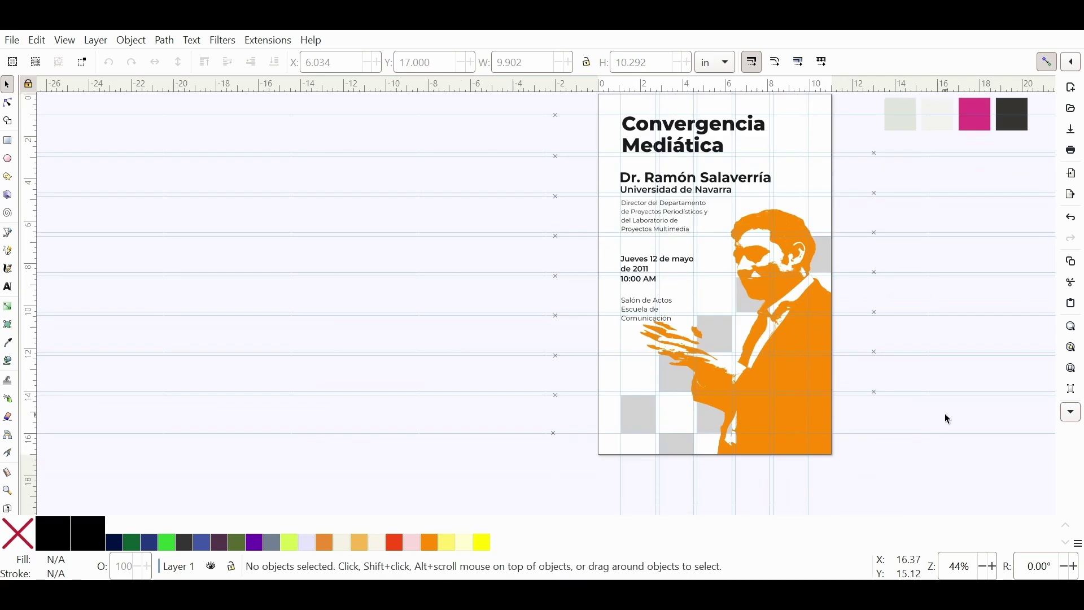
# Draw a page-sized rectangle and send it behind the artwork as the pale background
pyautogui.press('r')
pyautogui.moveTo(552, 139); pyautogui.dragTo(788, 500)
pyautogui.press('s')
pyautogui.press('pagedown')
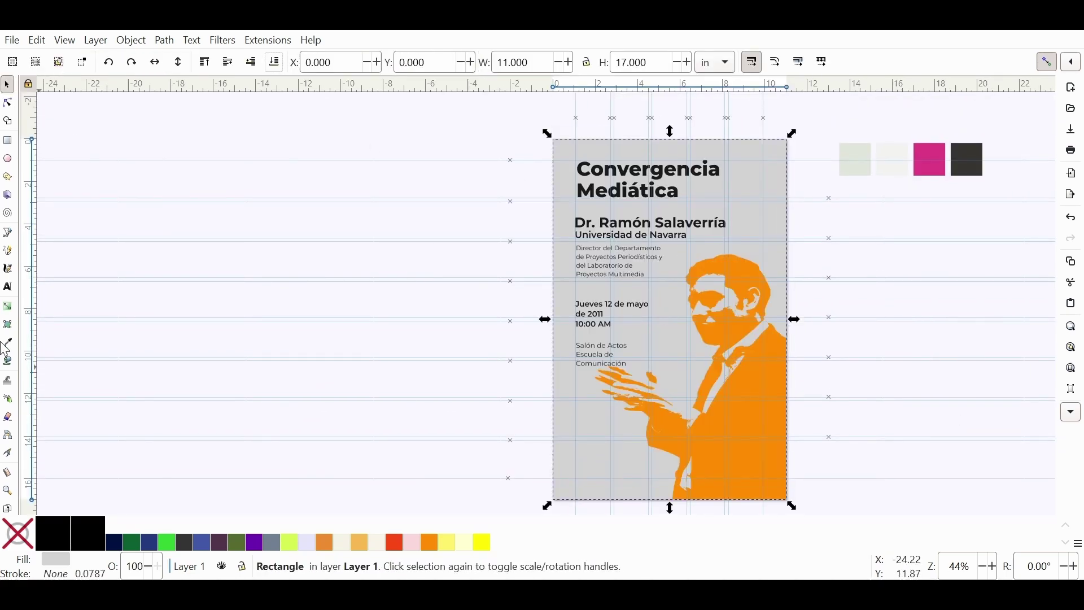
pyautogui.press('Delete')
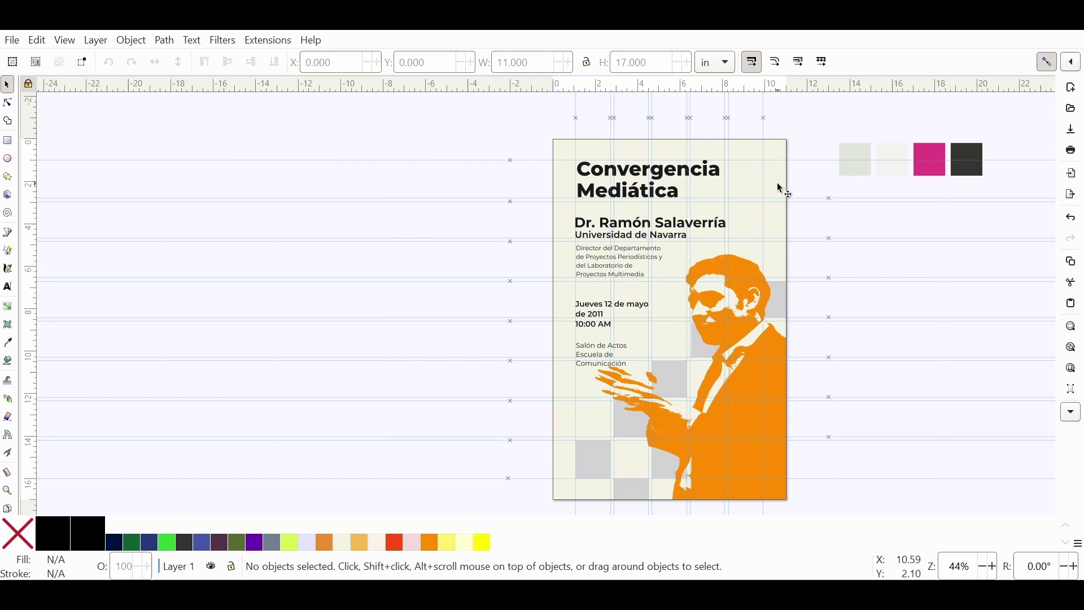
pyautogui.moveTo(778, 181)
pyautogui.mouseDown()
pyautogui.moveTo(799, 196)
pyautogui.moveTo(773, 181)
pyautogui.mouseUp()
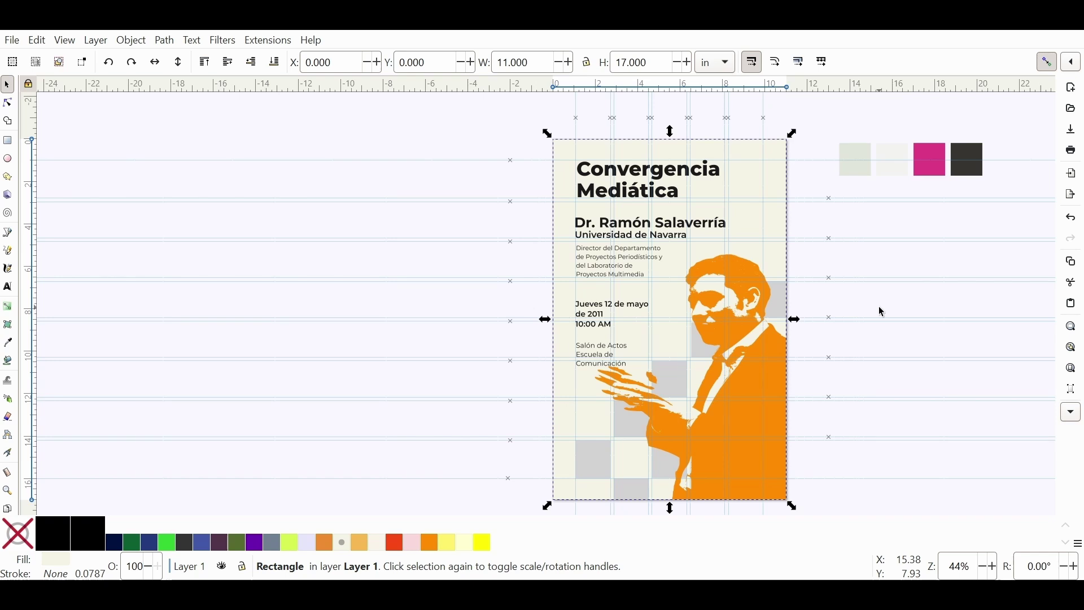
pyautogui.scroll(4, 576, 486)
# Add a grey square of about 1.083 × 1 in snapped into the page's bottom-left corner
pyautogui.press('r')
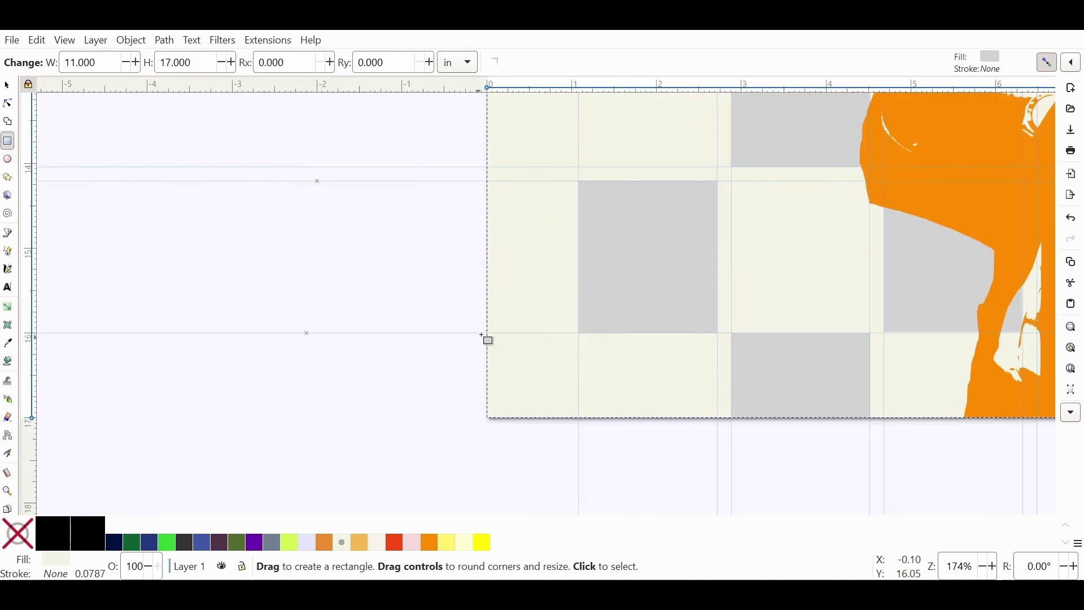
pyautogui.moveTo(489, 333); pyautogui.dragTo(580, 412)
pyautogui.click(7, 85)
pyautogui.moveTo(500, 383)
pyautogui.mouseDown()
pyautogui.moveTo(527, 380)
pyautogui.moveTo(496, 346)
pyautogui.moveTo(499, 388)
pyautogui.mouseUp()
pyautogui.scroll(4, 495, 334)
pyautogui.moveTo(496, 334); pyautogui.dragTo(460, 322)
pyautogui.scroll(-8, 621, 338)
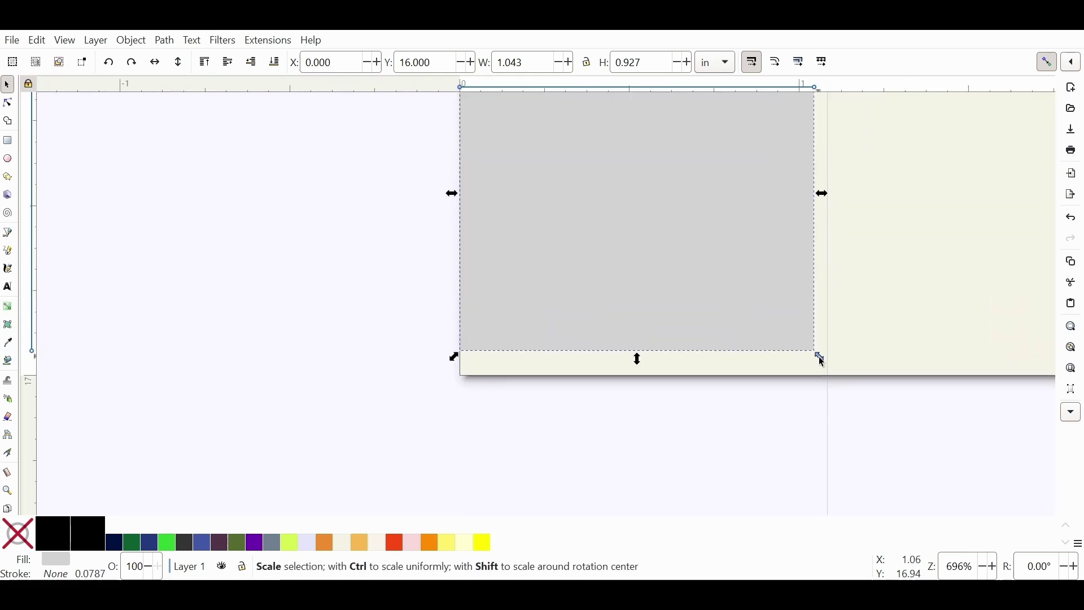
pyautogui.moveTo(818, 358); pyautogui.dragTo(833, 381)
pyautogui.scroll(2, 832, 399)
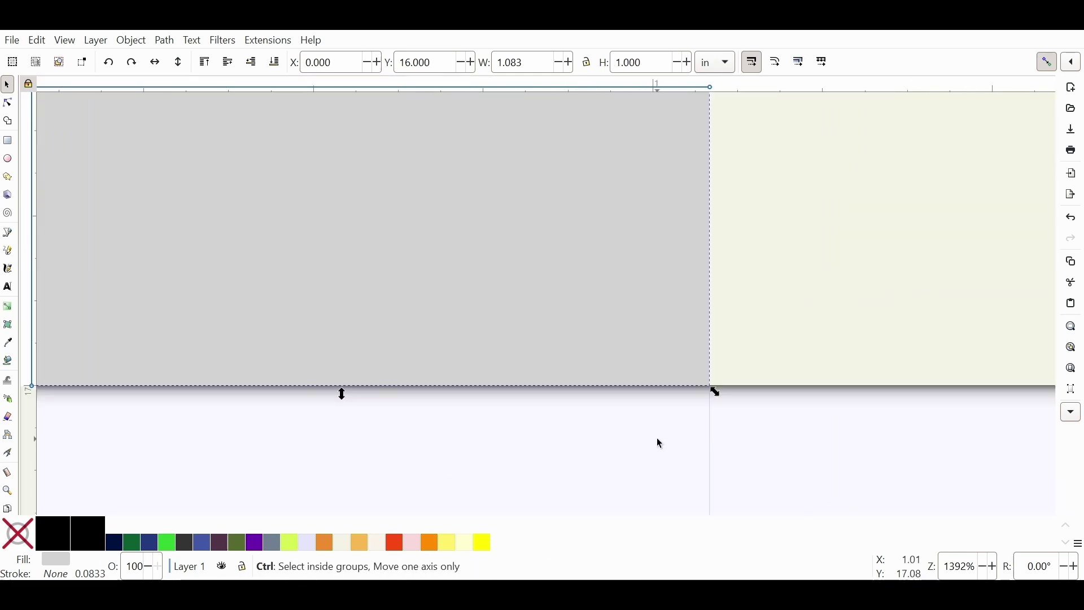
pyautogui.scroll(-12, 658, 443)
pyautogui.scroll(2, 839, 444)
pyautogui.click(838, 444)
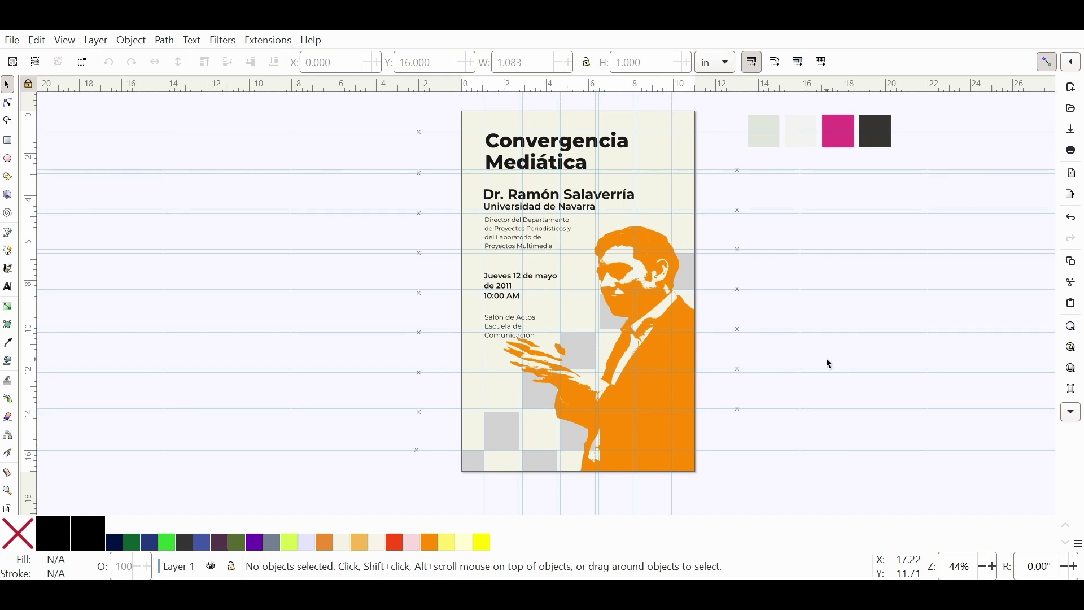
# Shift a grey square up and right, and raise the speaker figure above the squares
pyautogui.click(610, 330)
pyautogui.moveTo(610, 329); pyautogui.dragTo(701, 236)
pyautogui.scroll(4, 701, 235)
pyautogui.scroll(-3, 811, 259)
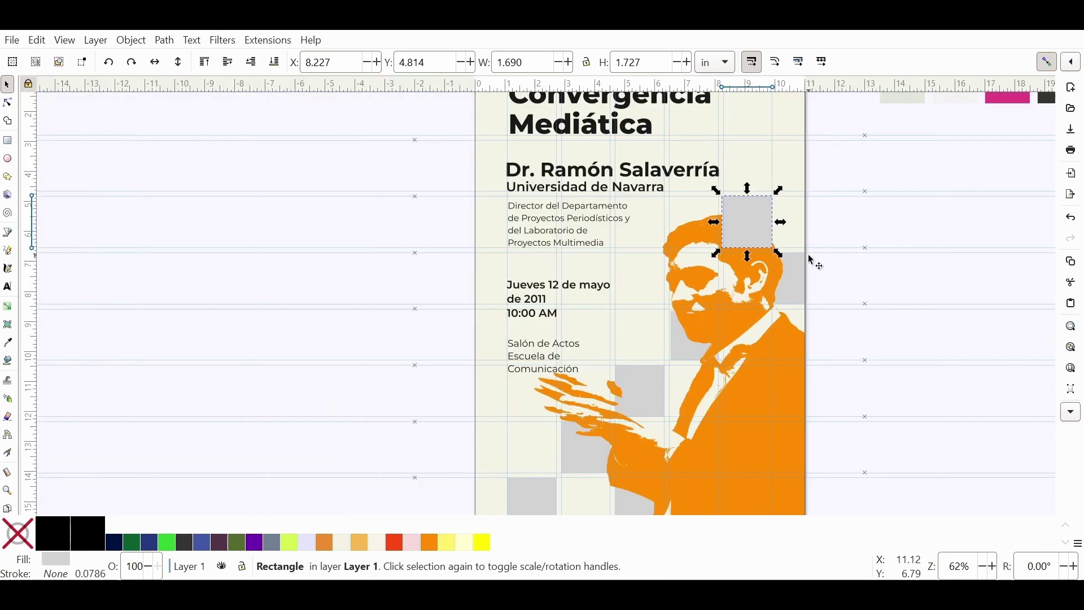
pyautogui.click(784, 338)
pyautogui.click(205, 62)
pyautogui.scroll(-3, 922, 395)
pyautogui.click(923, 394)
# Move the small square beside the head up behind the face
pyautogui.scroll(1, 922, 394)
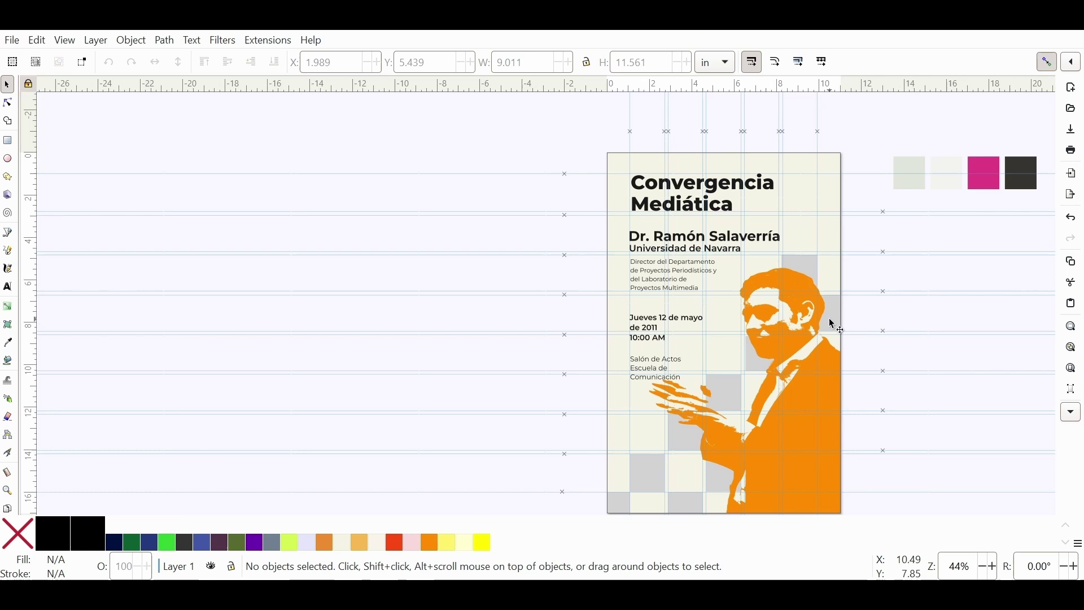
pyautogui.click(829, 317)
pyautogui.moveTo(731, 406); pyautogui.dragTo(734, 328)
pyautogui.click(1039, 408)
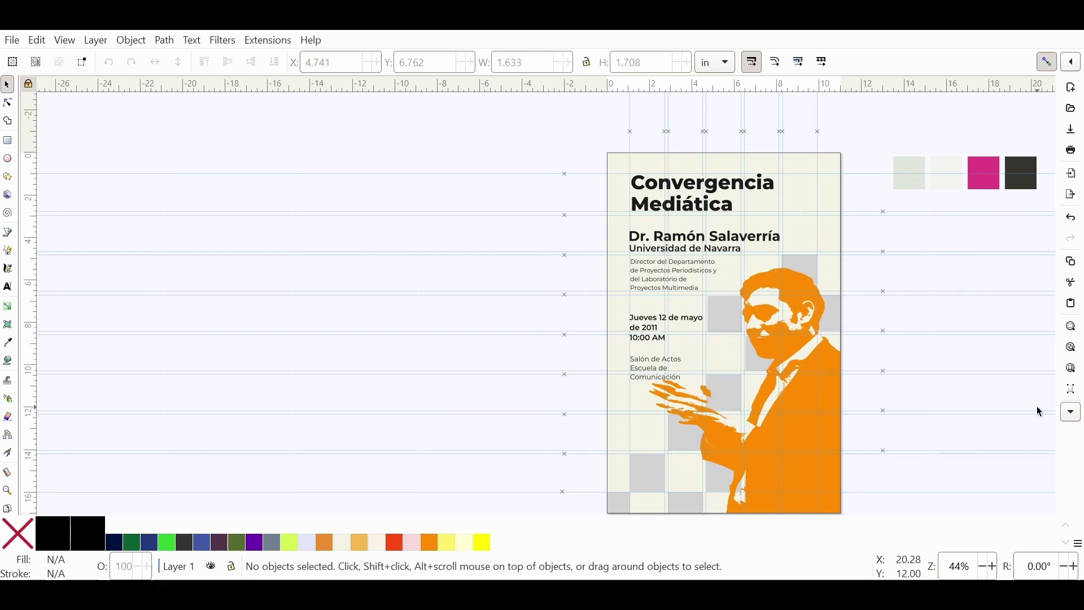
pyautogui.scroll(-2, 926, 348)
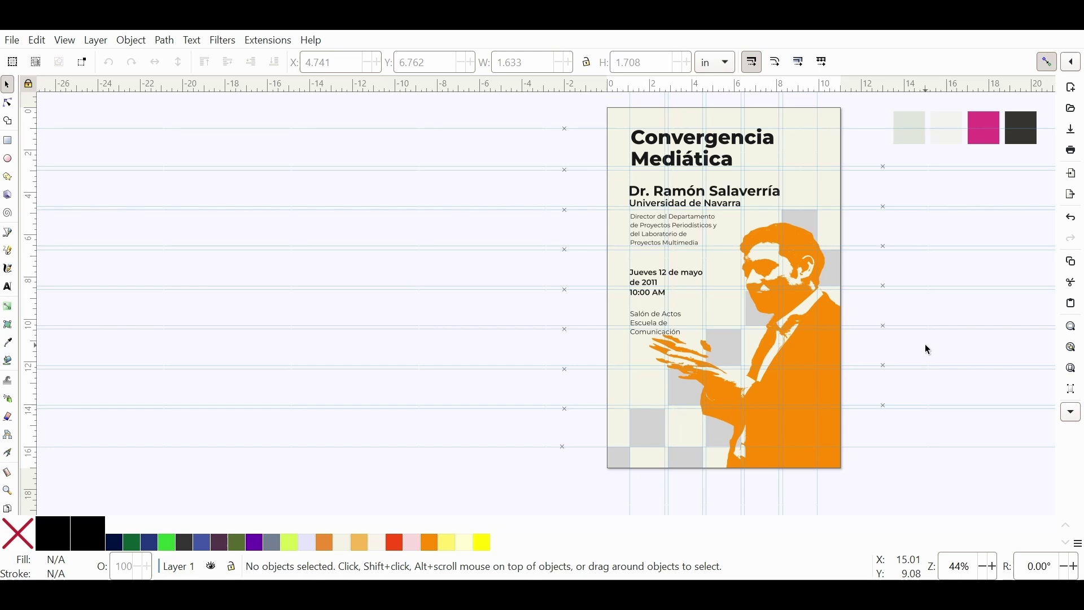
pyautogui.scroll(4, 870, 167)
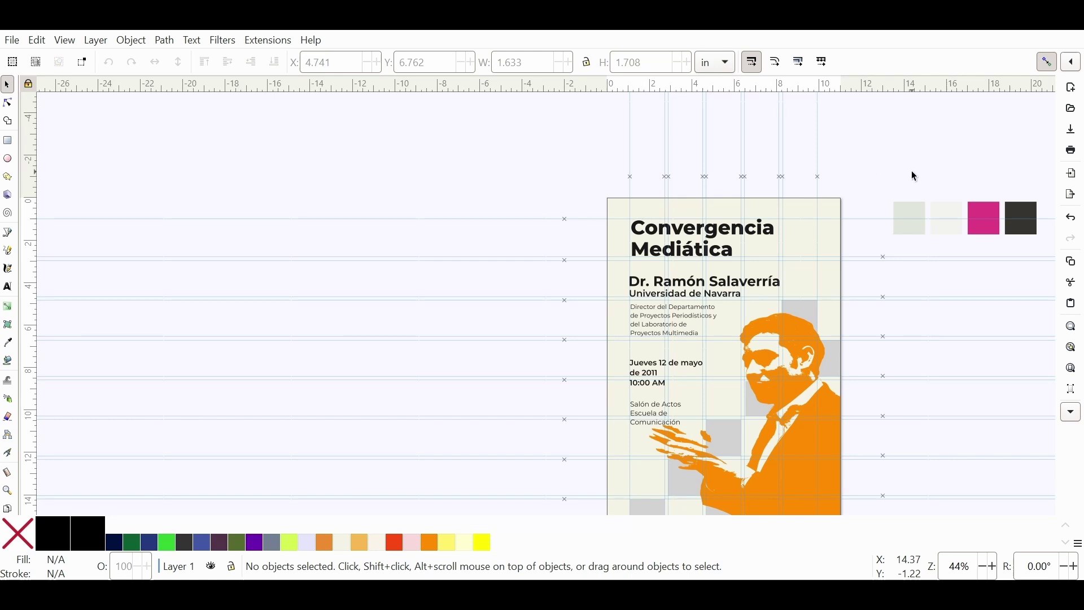
# Fill all the grey checker squares with the pale grey-green swatch colour using the Dropper
pyautogui.scroll(-2, 915, 176)
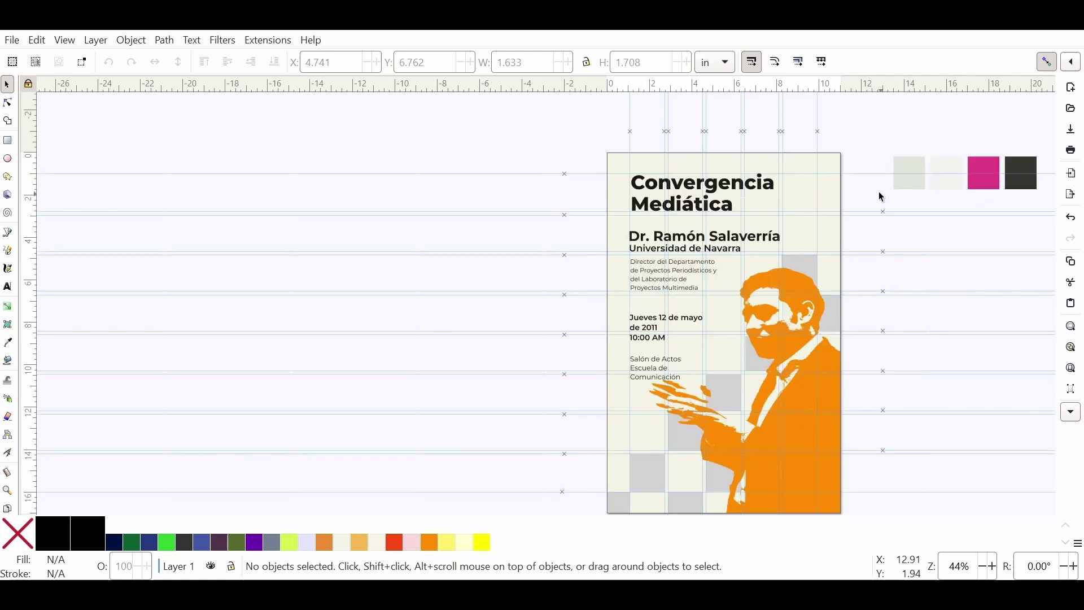
pyautogui.press('Tab')
pyautogui.press('d')
pyautogui.press('s')
pyautogui.moveTo(616, 503); pyautogui.dragTo(803, 273)
pyautogui.press('d')
pyautogui.click(908, 172)
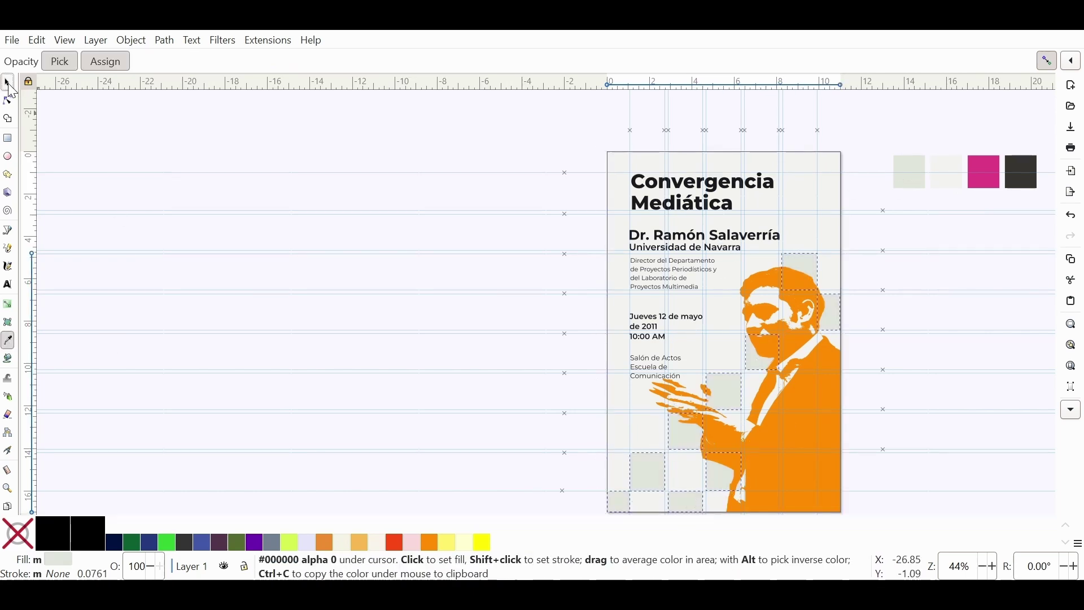
pyautogui.press('s')
pyautogui.press('Tab')
# Turn the speaker figure magenta from the pink swatch
pyautogui.press('d')
pyautogui.click(985, 172)
pyautogui.click(7, 83)
# Colour all the text blocks dark charcoal from the swatch, keeping the speaker magenta
pyautogui.moveTo(624, 170); pyautogui.dragTo(722, 294)
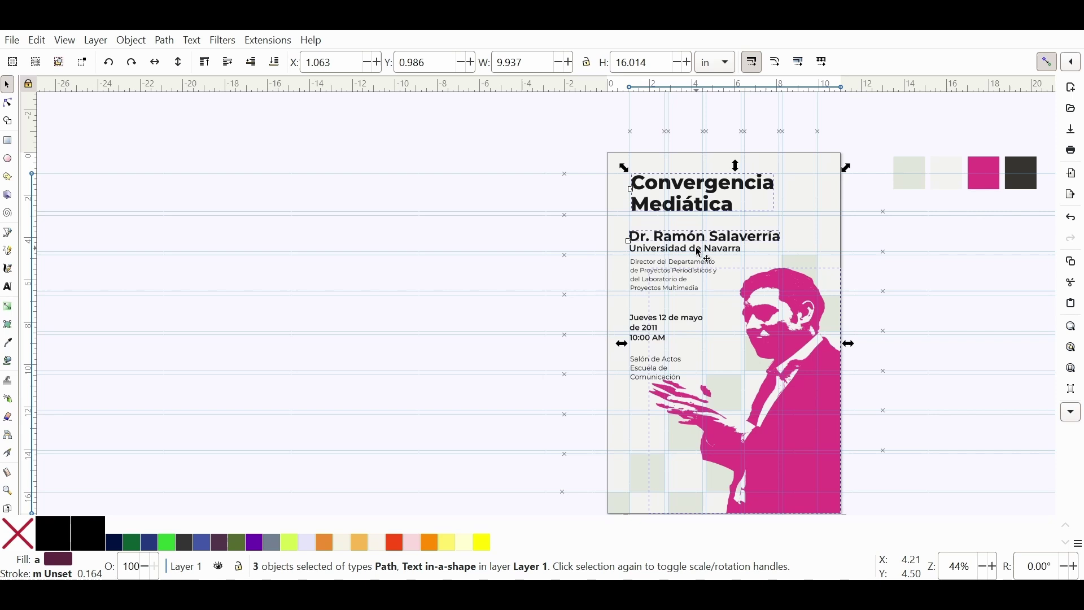
pyautogui.keyDown('shift'); pyautogui.click(660, 327); pyautogui.keyUp('shift')
pyautogui.keyDown('shift'); pyautogui.click(658, 367); pyautogui.keyUp('shift')
pyautogui.press('d')
pyautogui.click(1027, 180)
pyautogui.hotkey('ctrl', 'z')
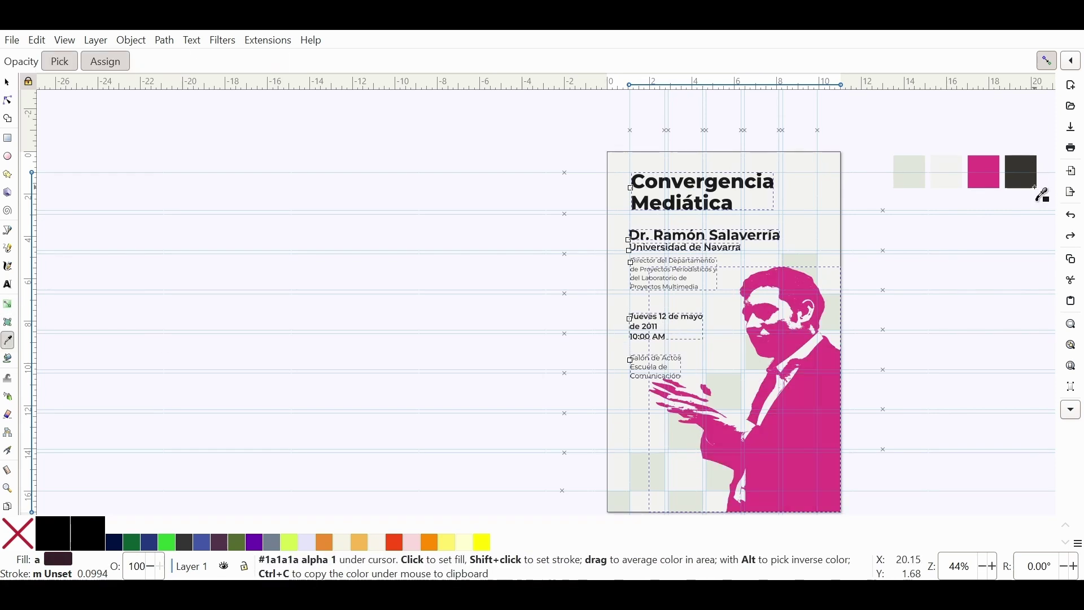
pyautogui.press('s')
pyautogui.keyDown('shift'); pyautogui.click(821, 372); pyautogui.keyUp('shift')
pyautogui.press('d')
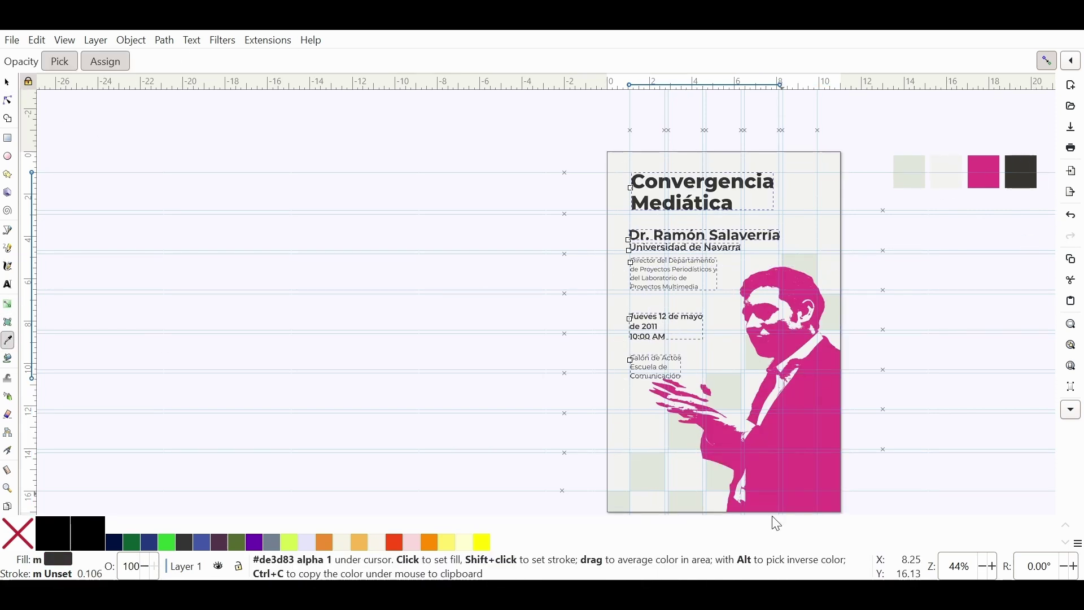
pyautogui.click(1021, 172)
pyautogui.press('s')
pyautogui.click(932, 314)
pyautogui.scroll(-2, 892, 315)
pyautogui.hscroll(4, 891, 315)
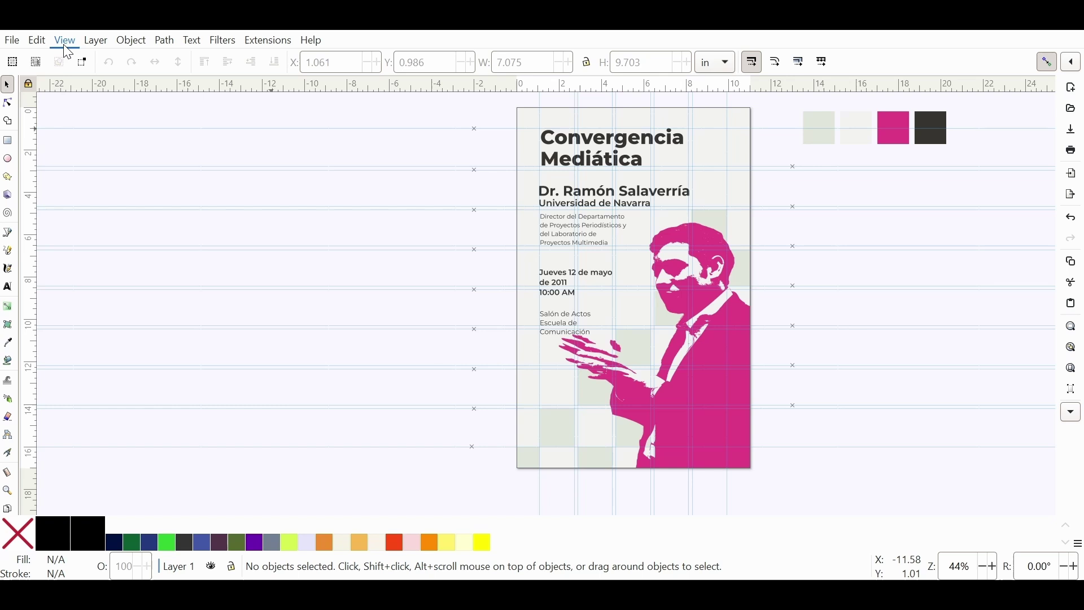
# Turn off the layout guides with | (View > Guides) and zoom in on the finished poster
pyautogui.press('|')
pyautogui.scroll(1, 672, 322)
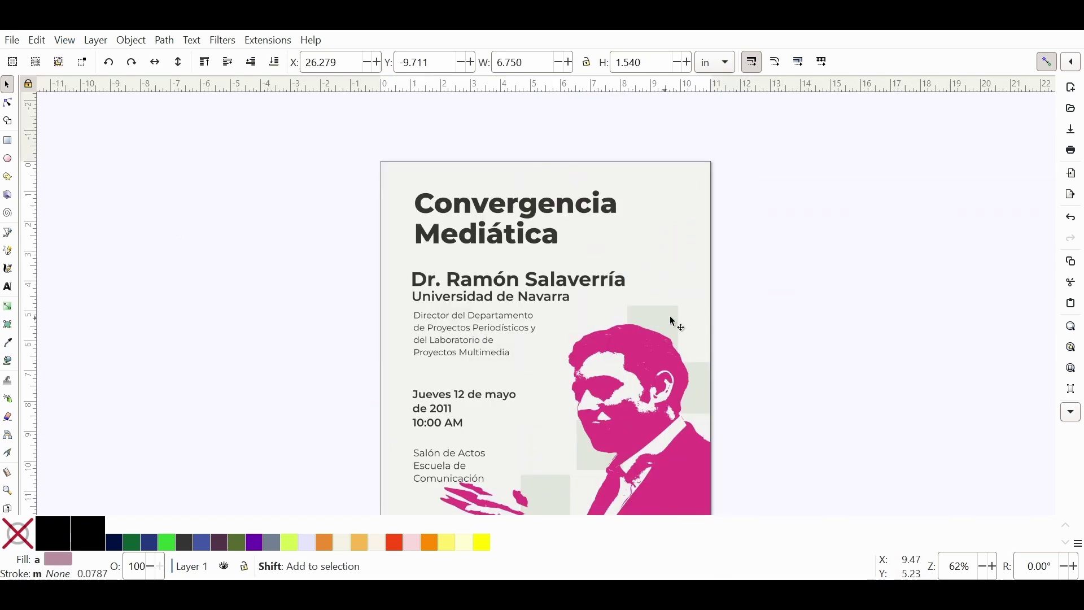
pyautogui.hotkey('ctrl', 'a')
pyautogui.scroll(-2, 819, 347)
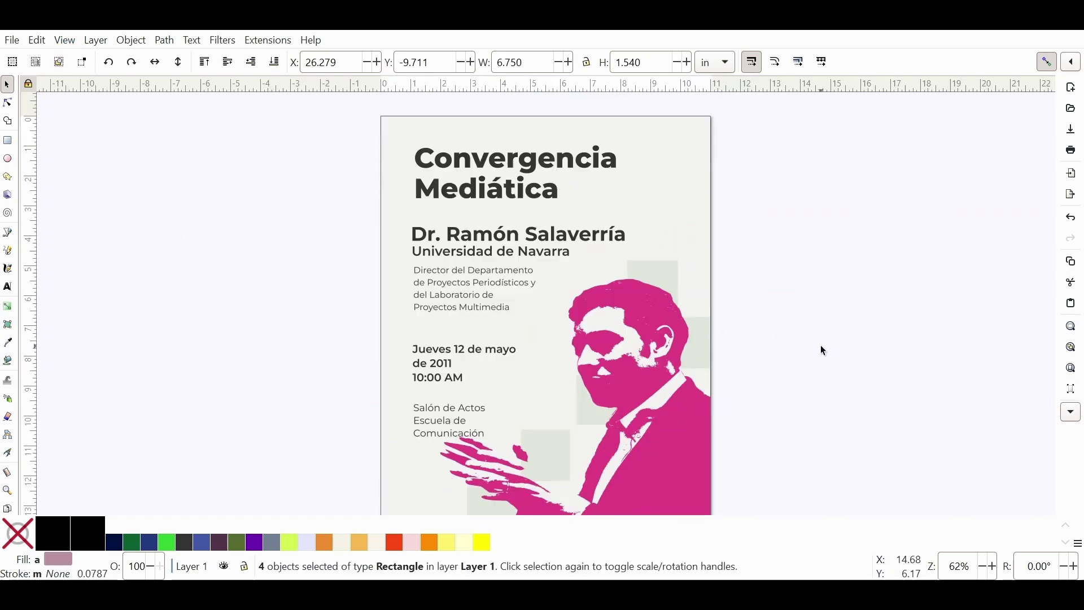